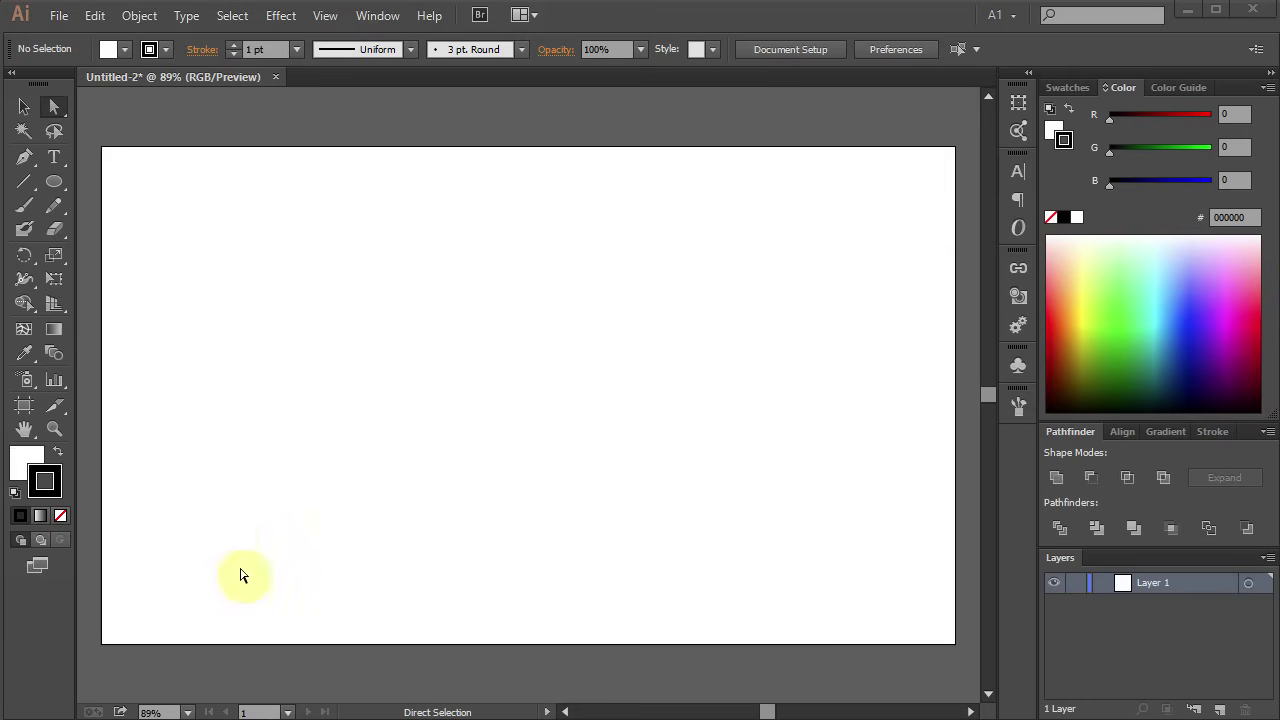
- Create a new Web-profile document at 960 × 560 px
left_click(60, 16)
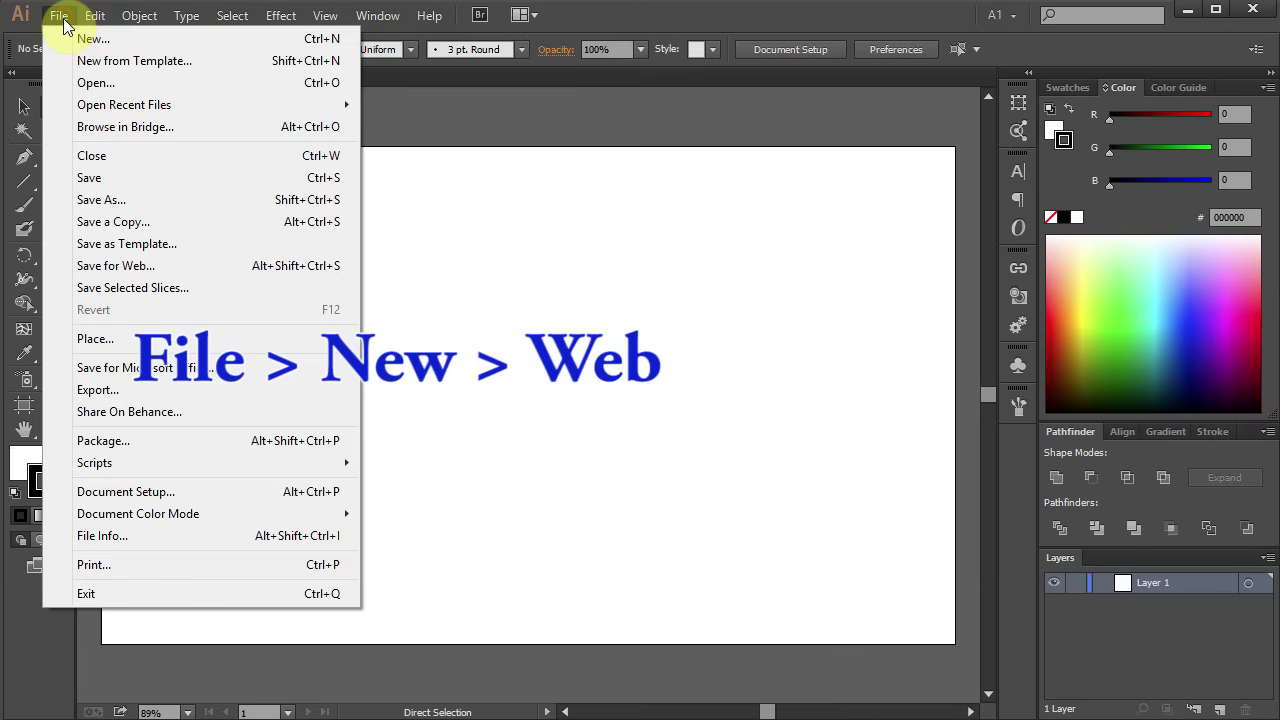
left_click(83, 39)
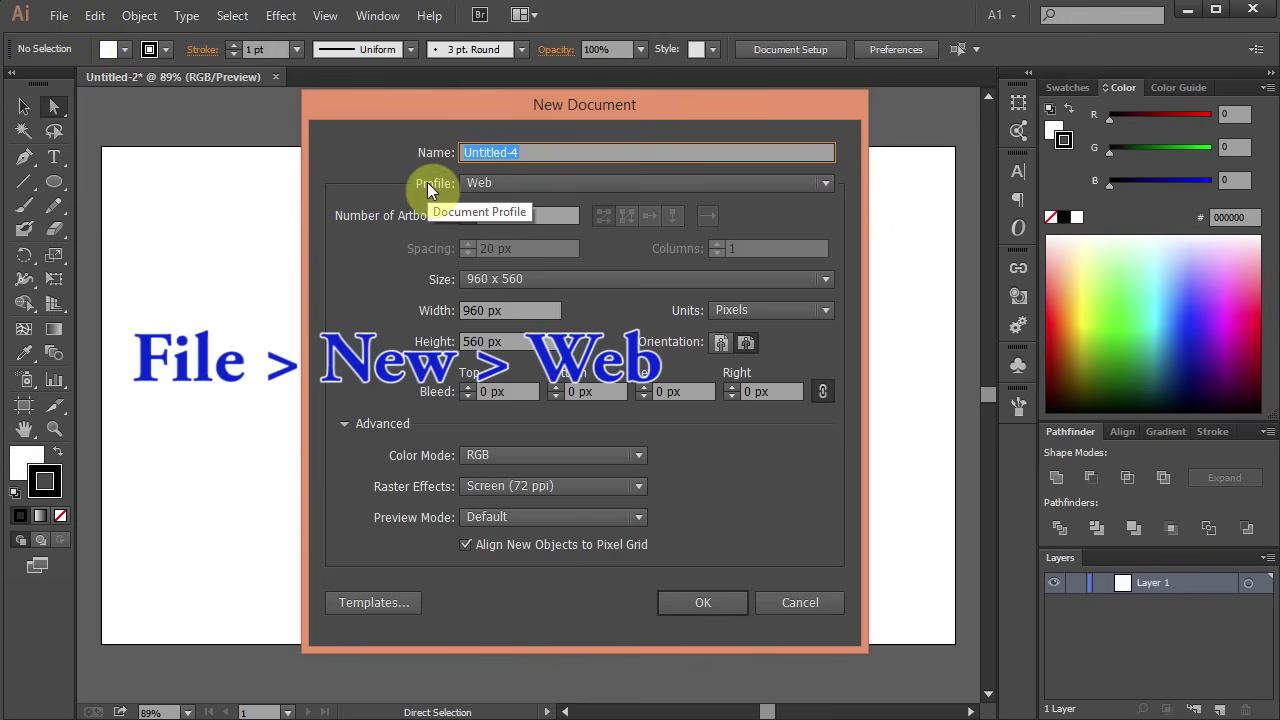
left_click(486, 182)
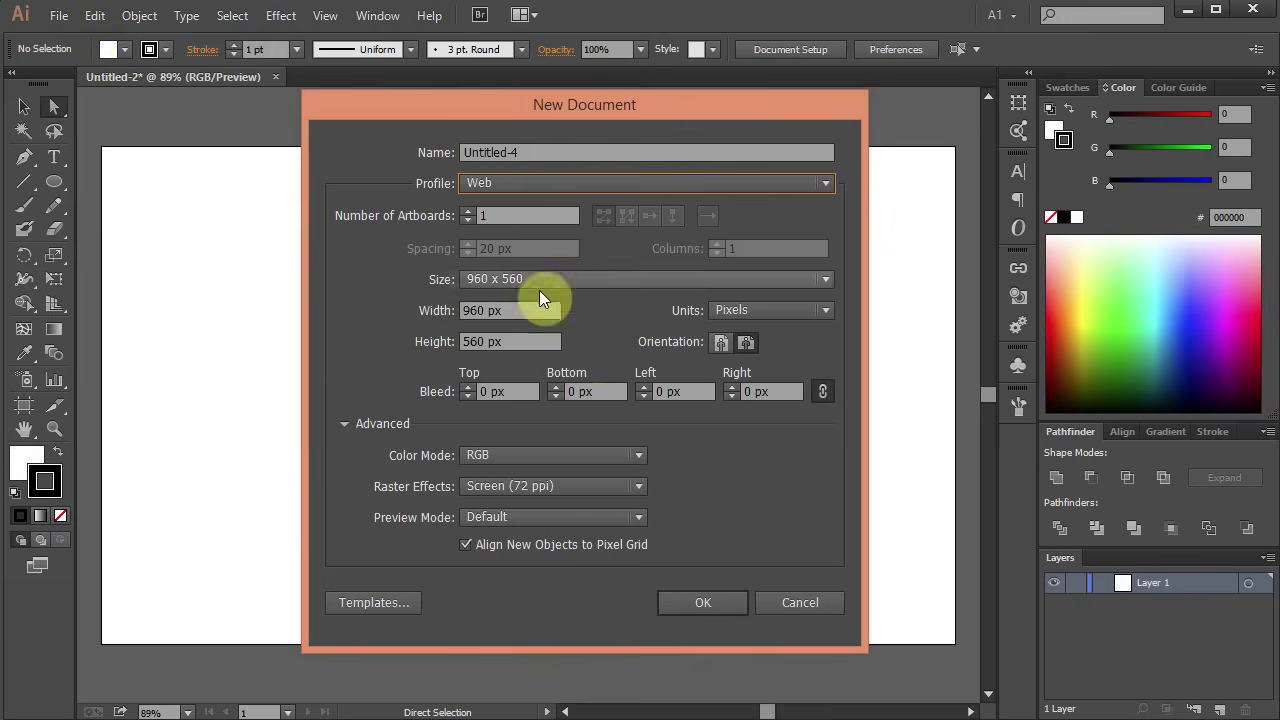
left_click(713, 608)
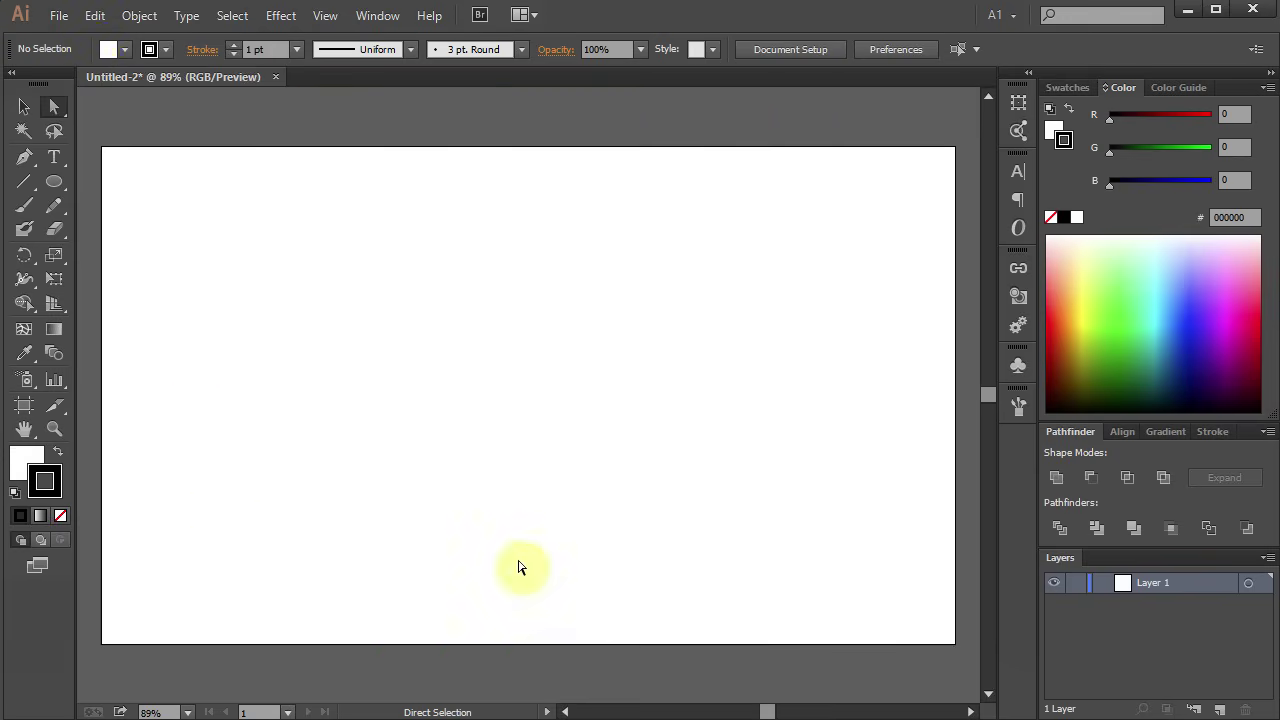
- Set the stroke to None and the fill to the light blue swatch
left_click(60, 516)
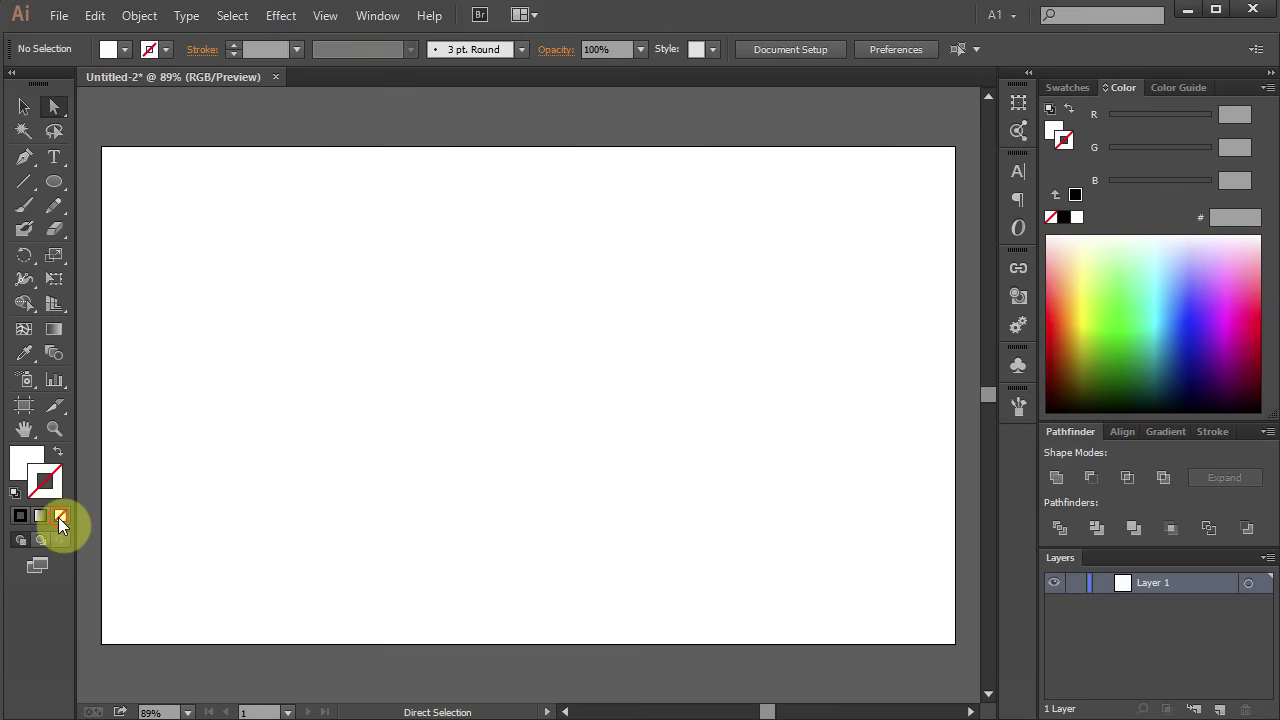
left_click(26, 458)
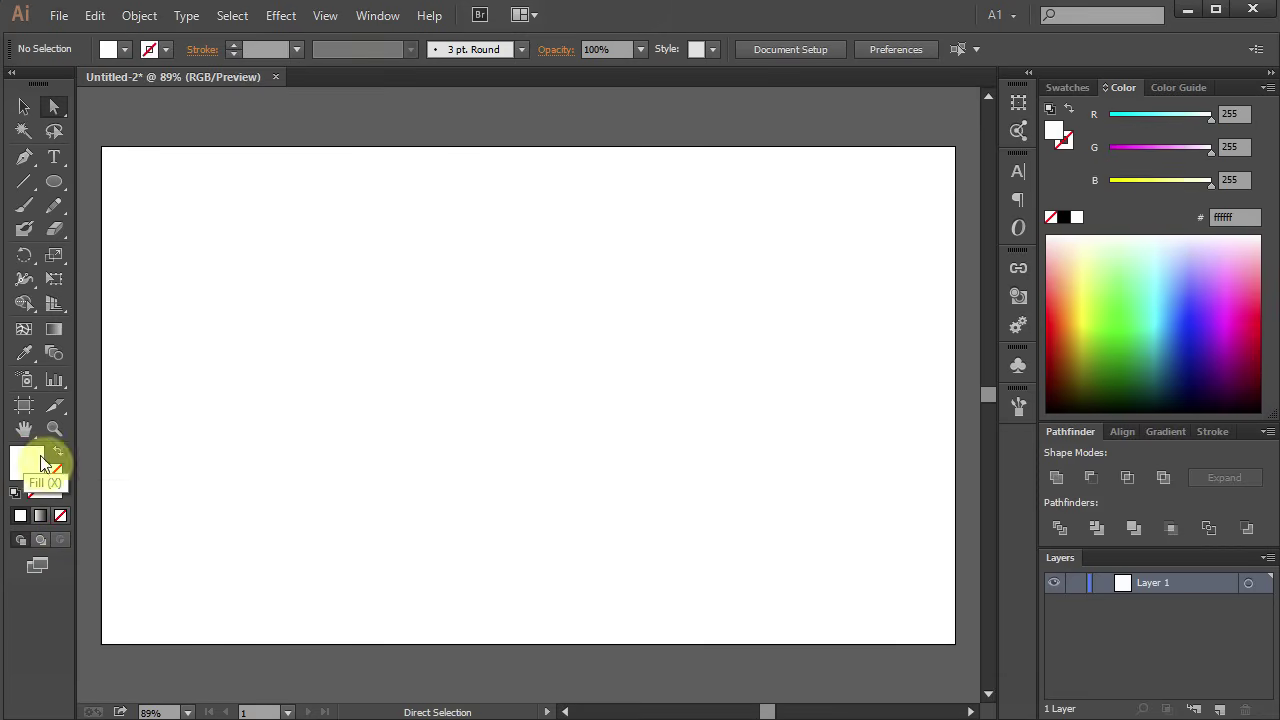
left_click(1063, 87)
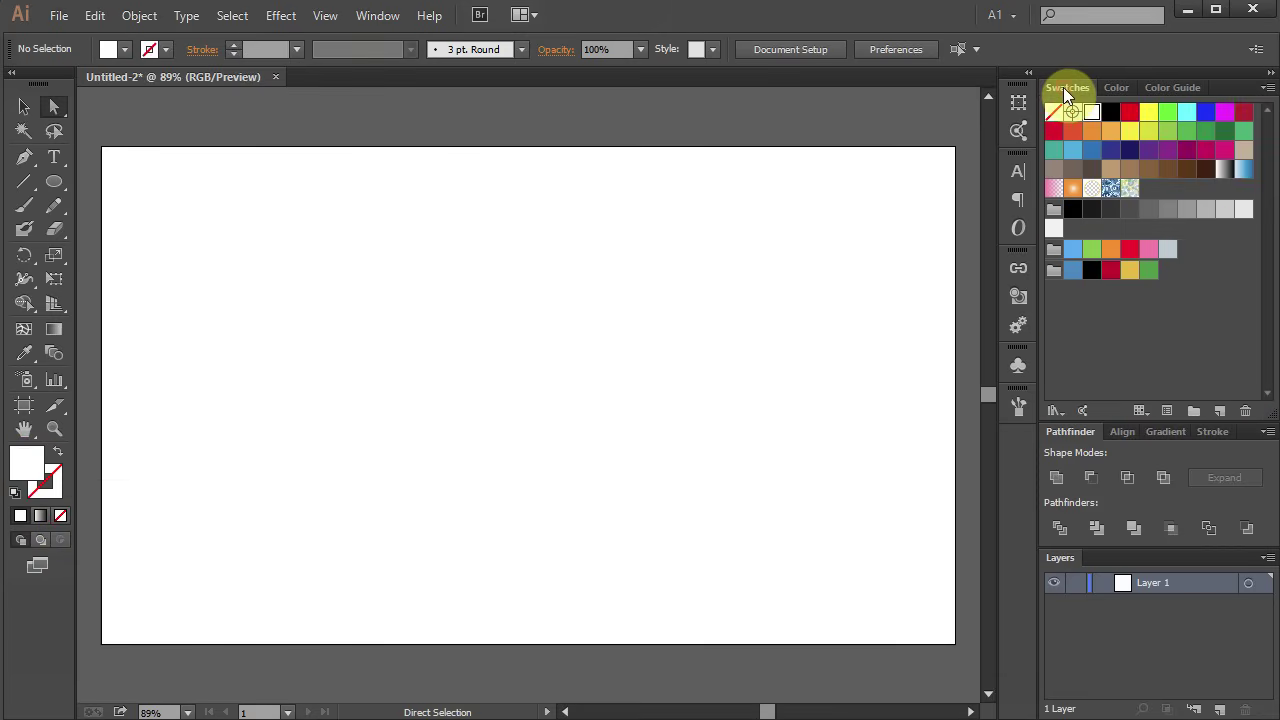
left_click(1072, 271)
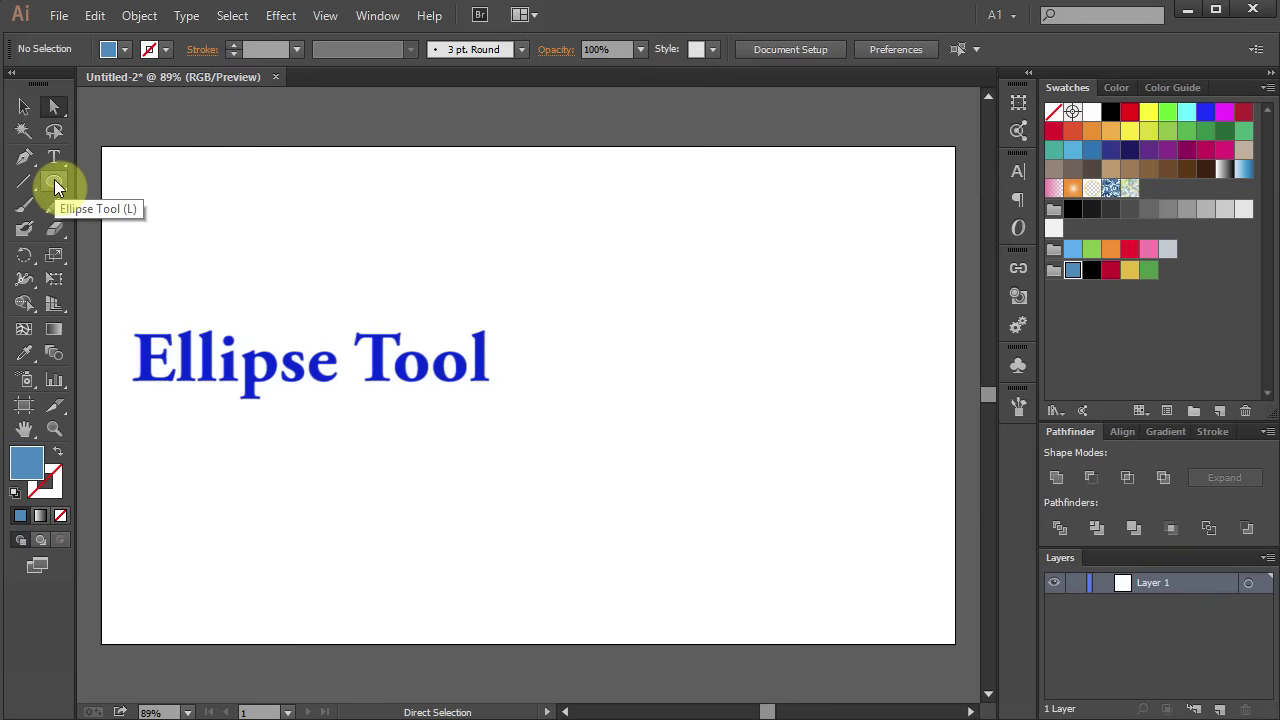
left_click_drag(55, 187, 147, 240)
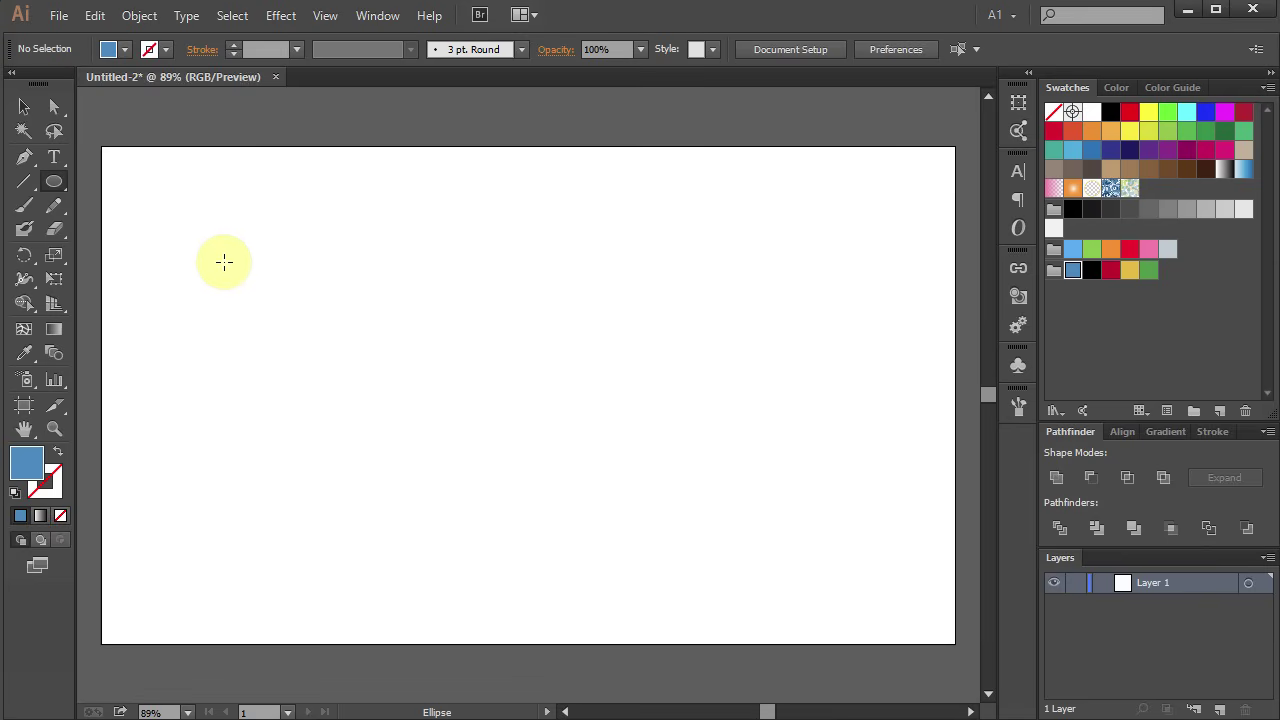
- Draw a perfect 211 px light blue circle on the left of the artboard
key("shift")
left_click_drag(230, 262, 419, 428)
key("s")
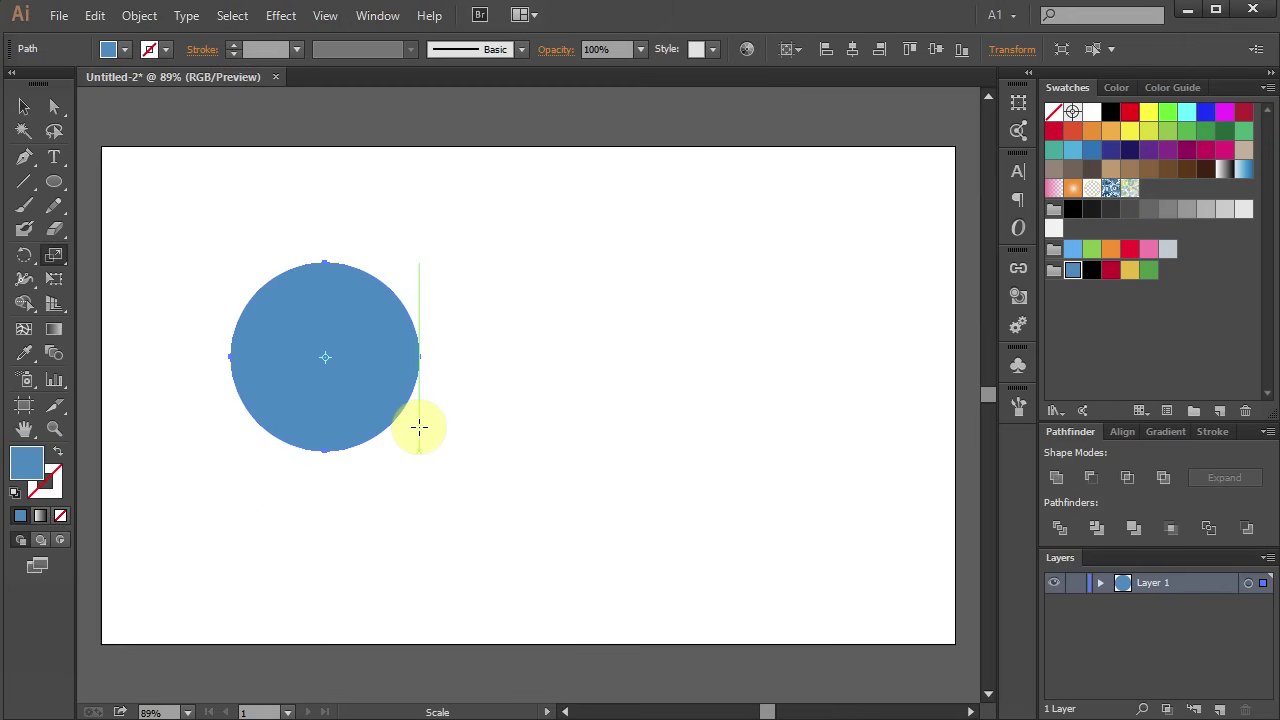
key("Return")
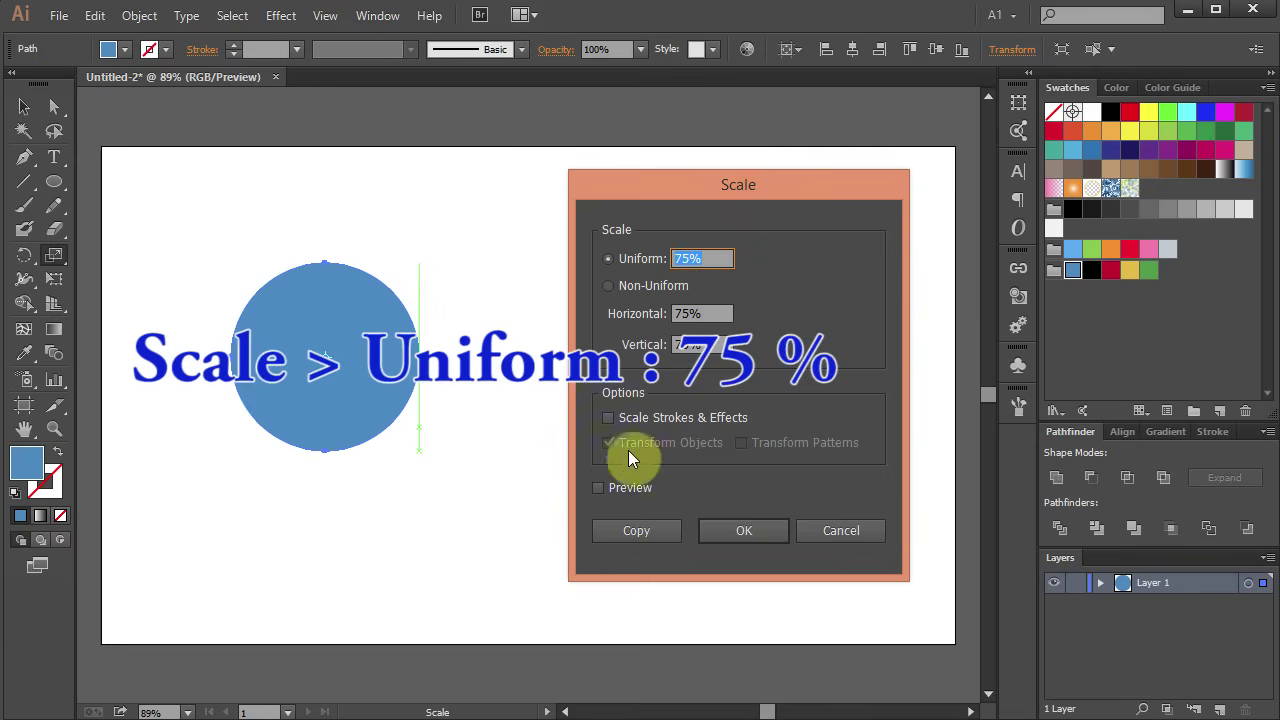
- Make a uniform 75% scaled copy of the circle, centred on the original
left_click(598, 487)
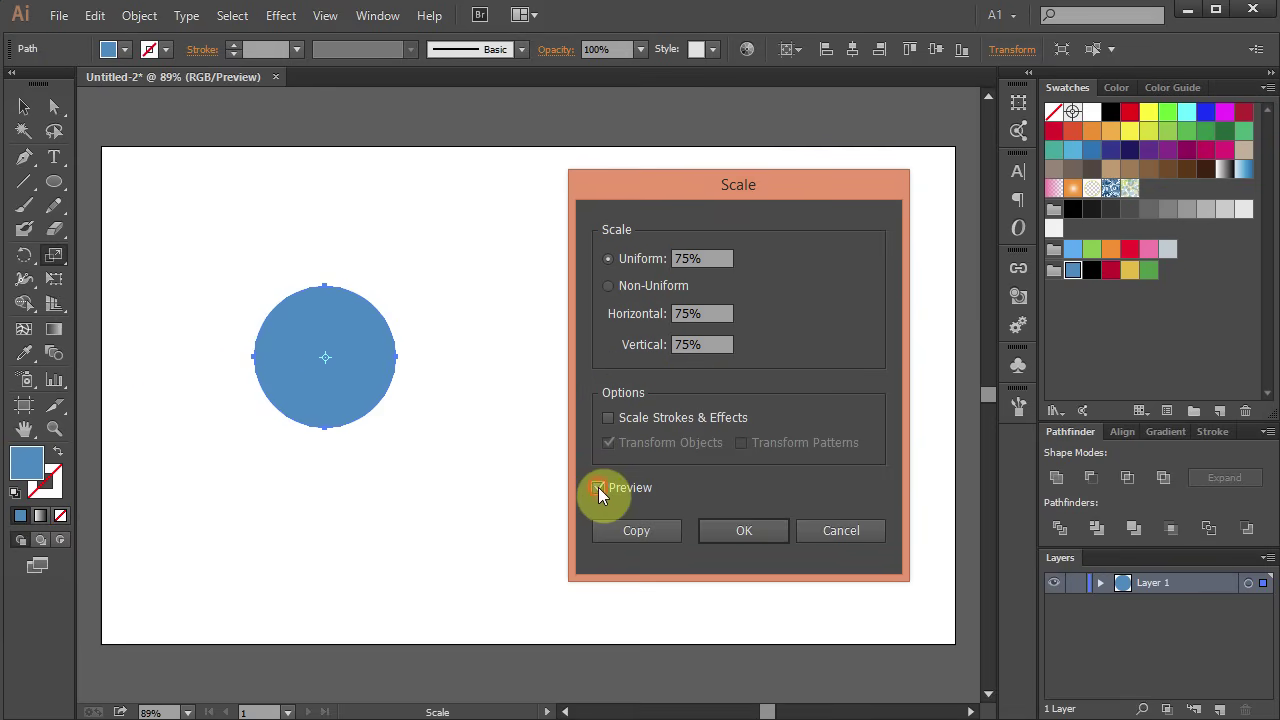
left_click(598, 487)
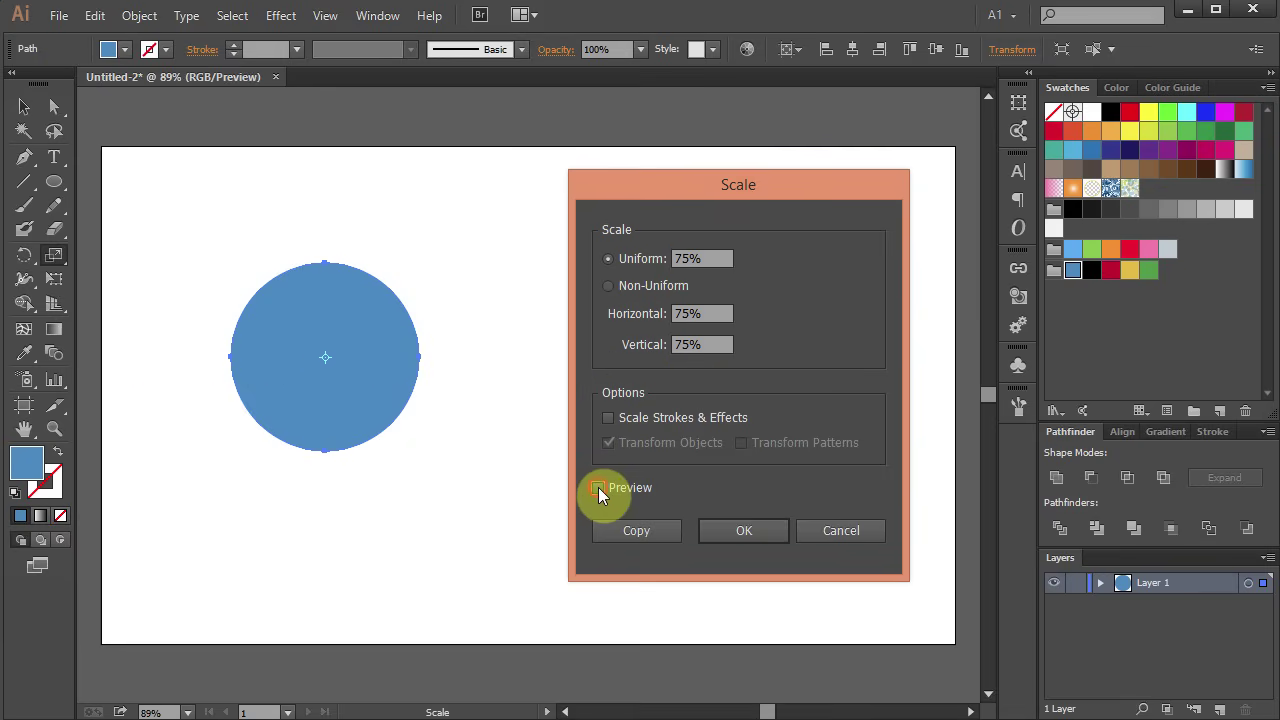
left_click(664, 530)
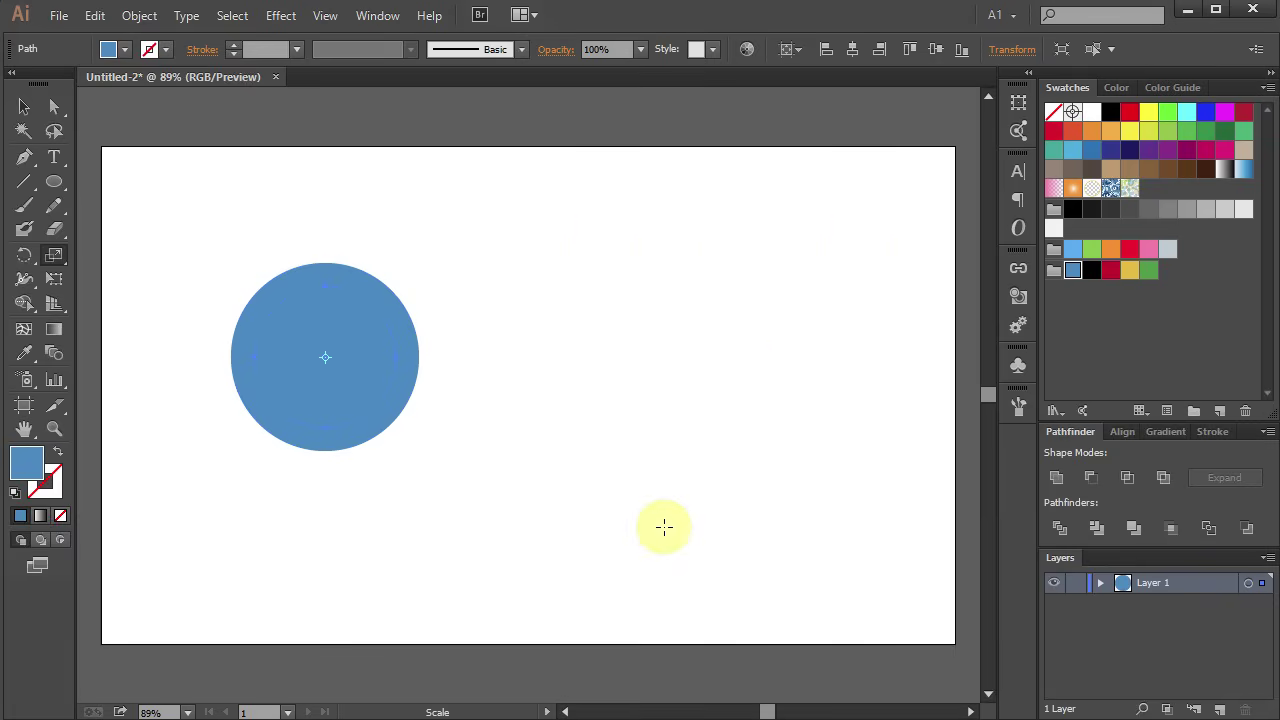
key("ctrl+a")
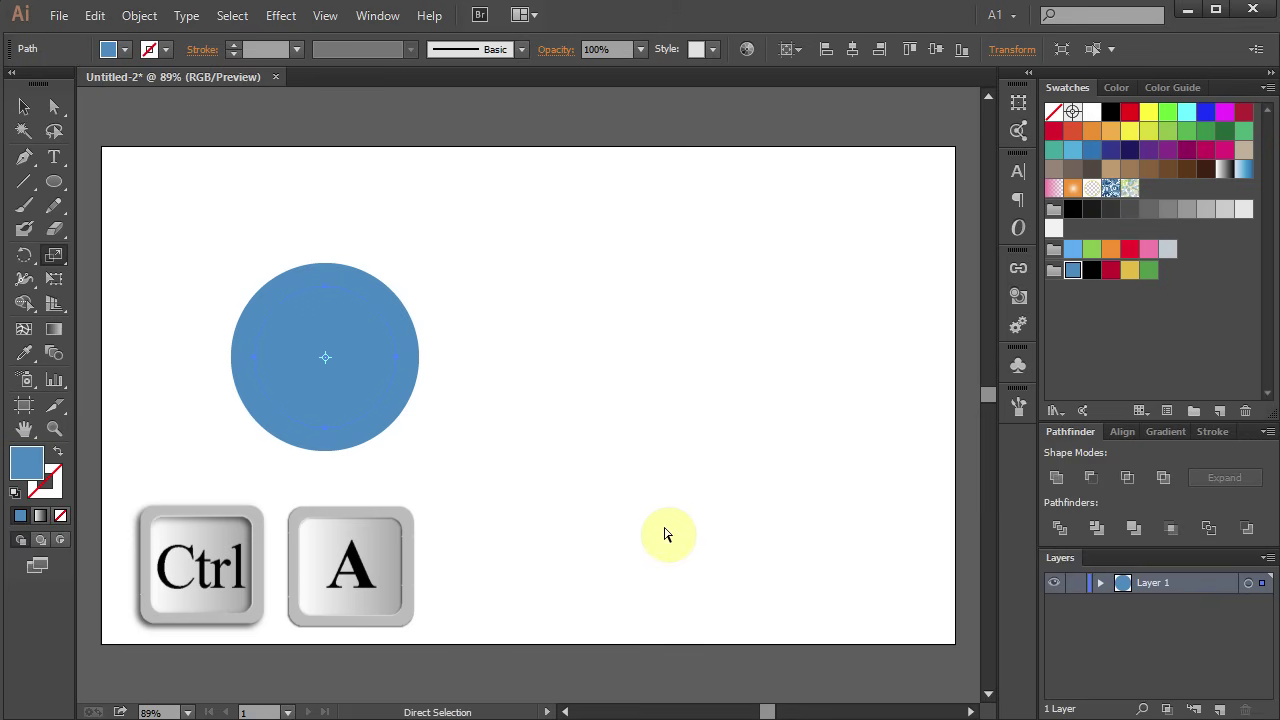
- Subtract the inner circle with Pathfinder Minus Front to leave a light blue ring
left_click(1096, 479)
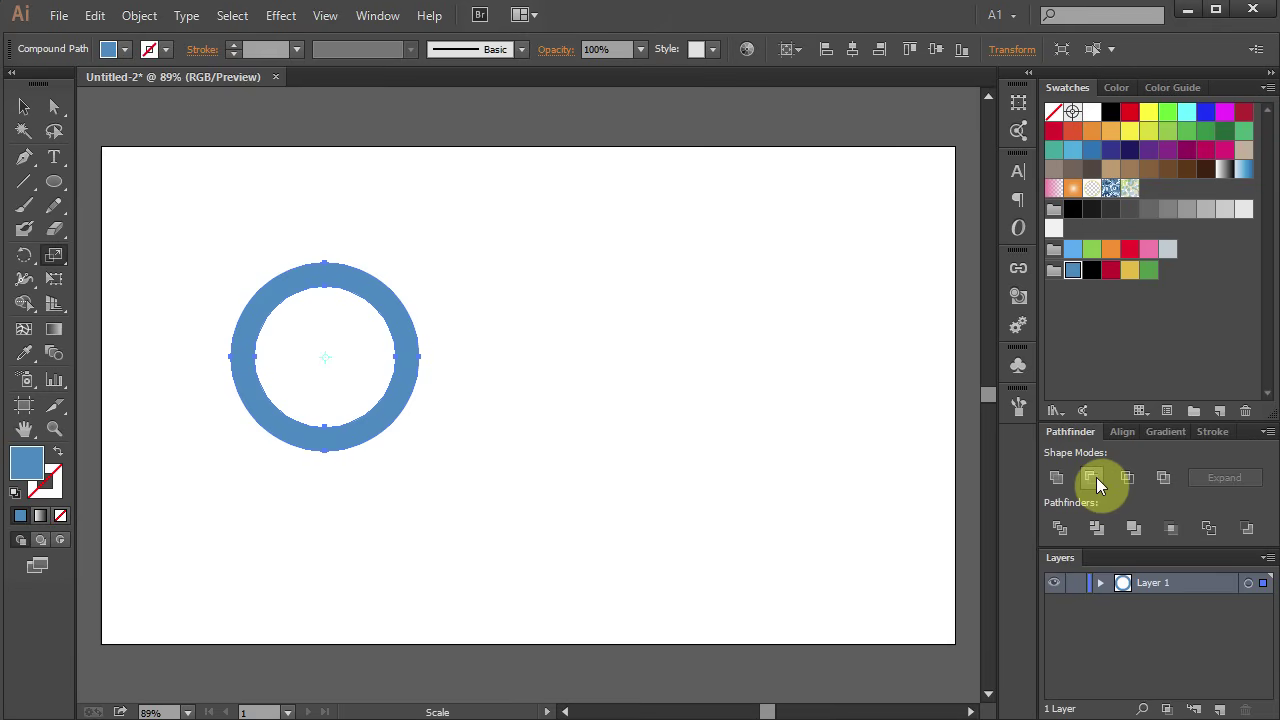
key("v")
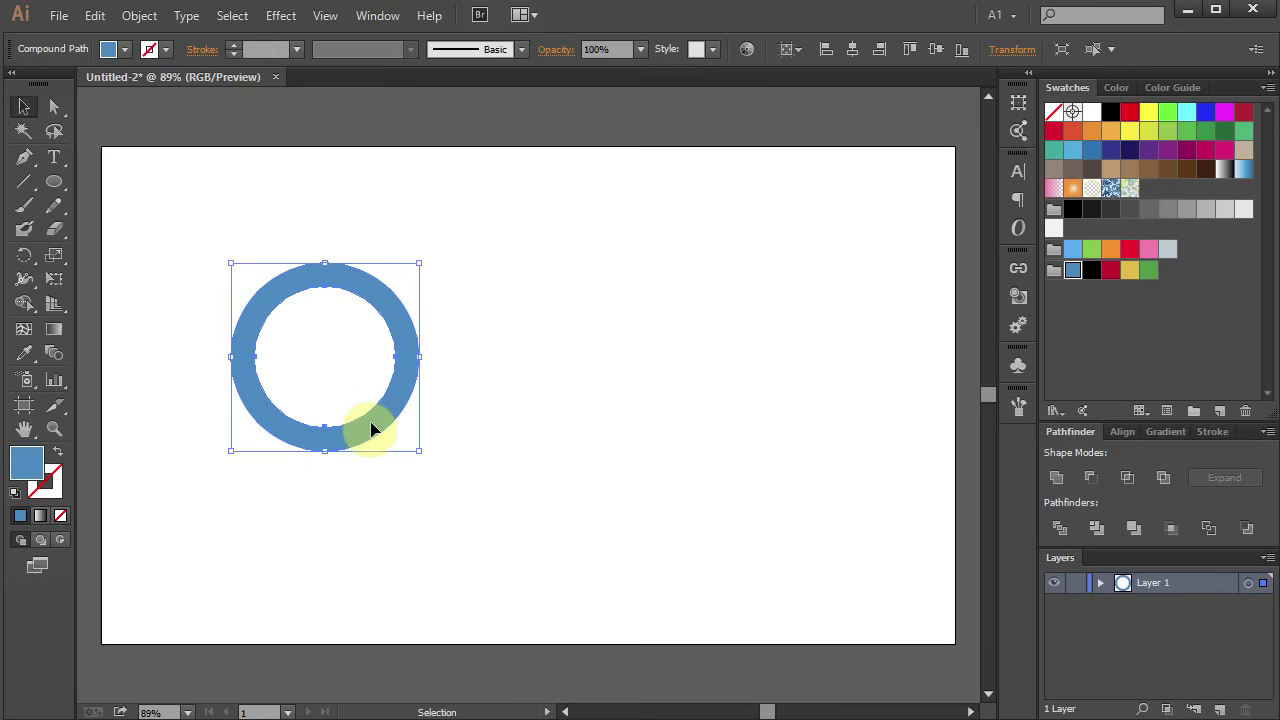
key("alt")
- Copy the ring to the right and repeat the move for three evenly spaced rings
left_click_drag(371, 428, 574, 428)
key("ctrl+d")
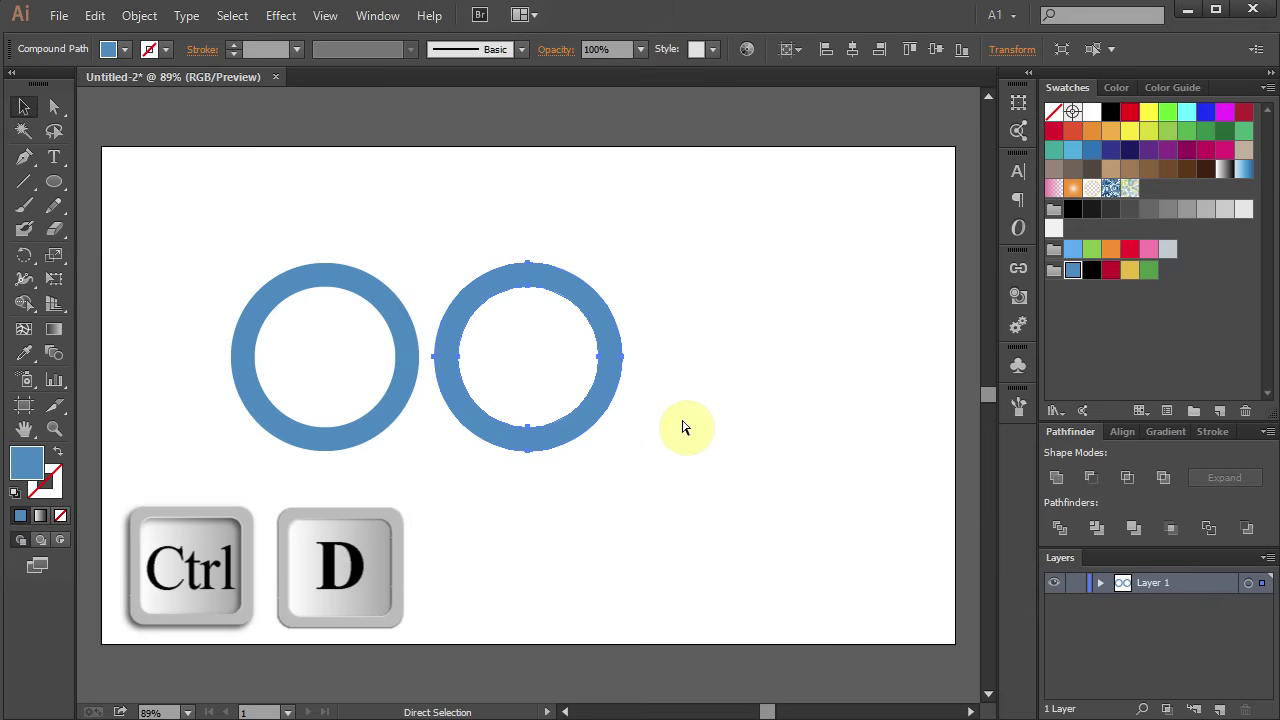
key("ctrl+d")
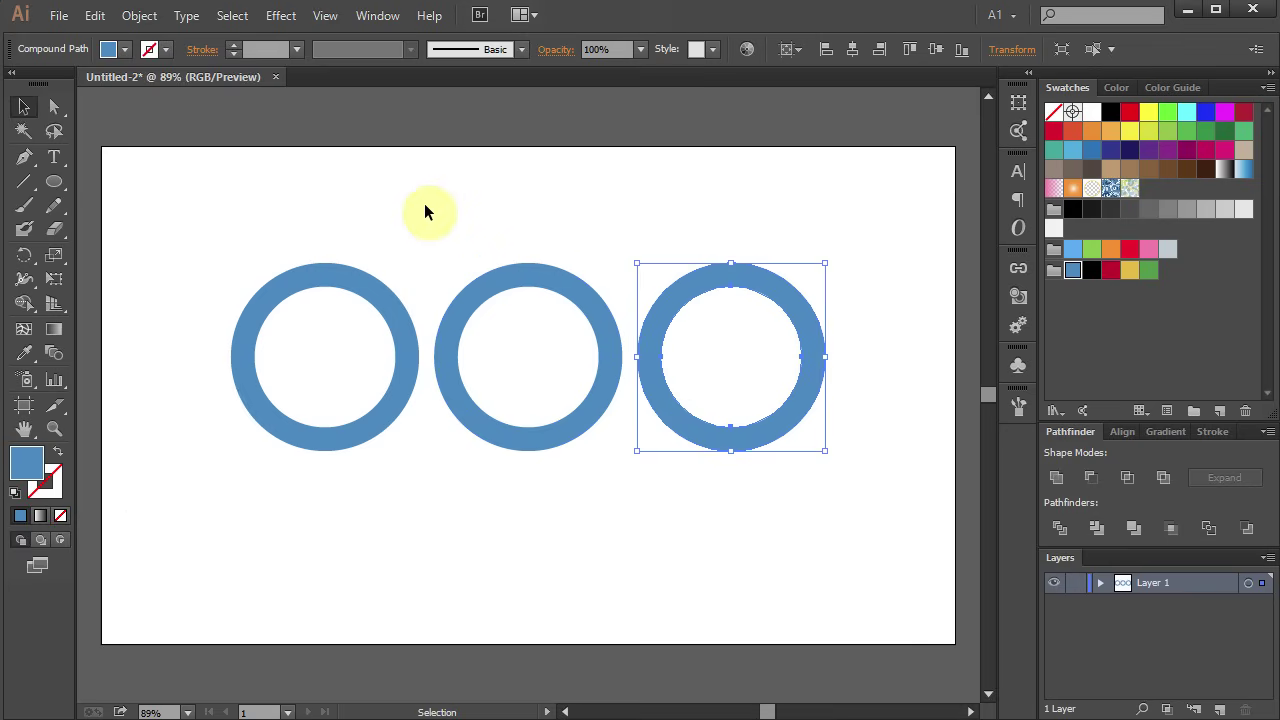
left_click_drag(431, 198, 846, 492)
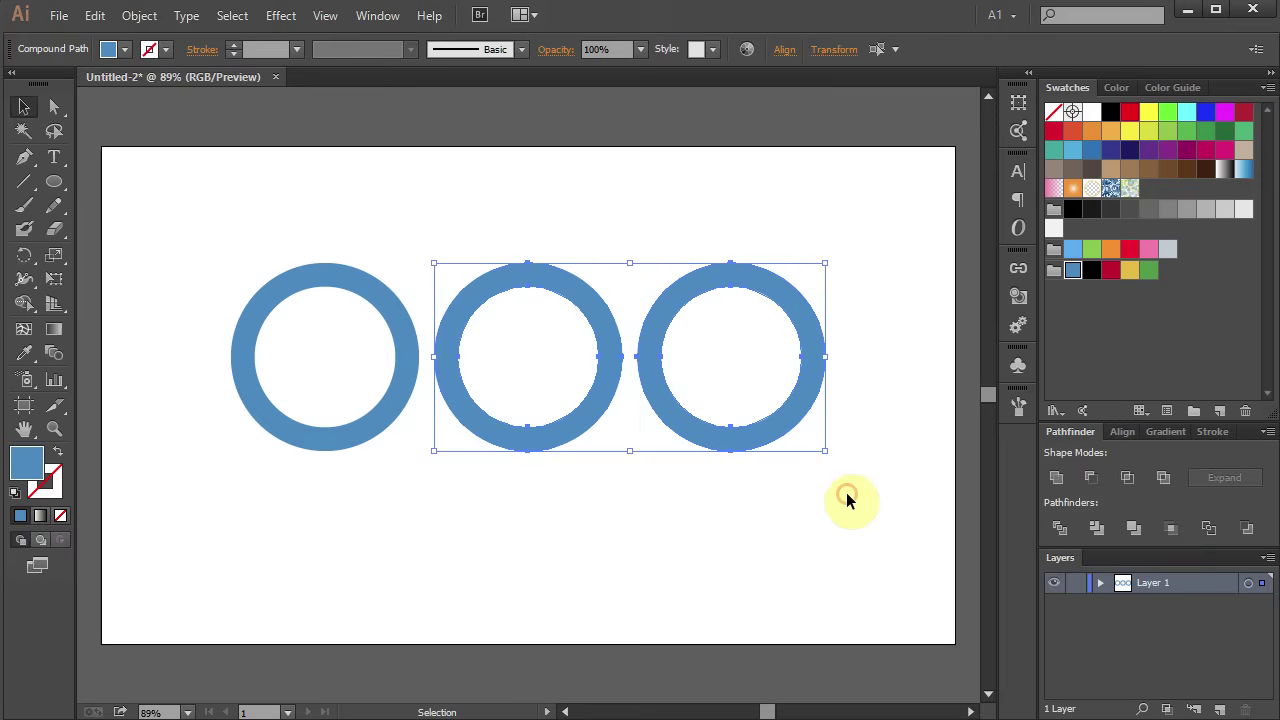
- Copy the middle and right rings down-left so they interlock below the top row
key("alt")
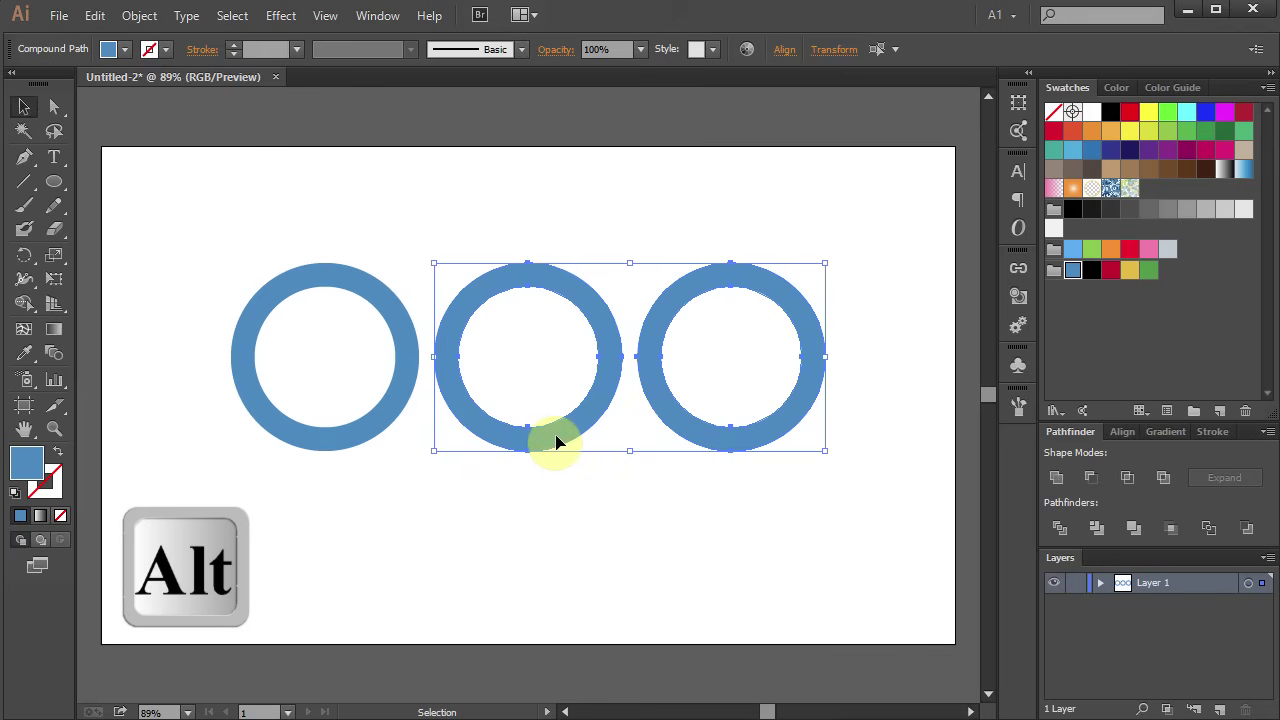
left_click_drag(557, 442, 453, 518)
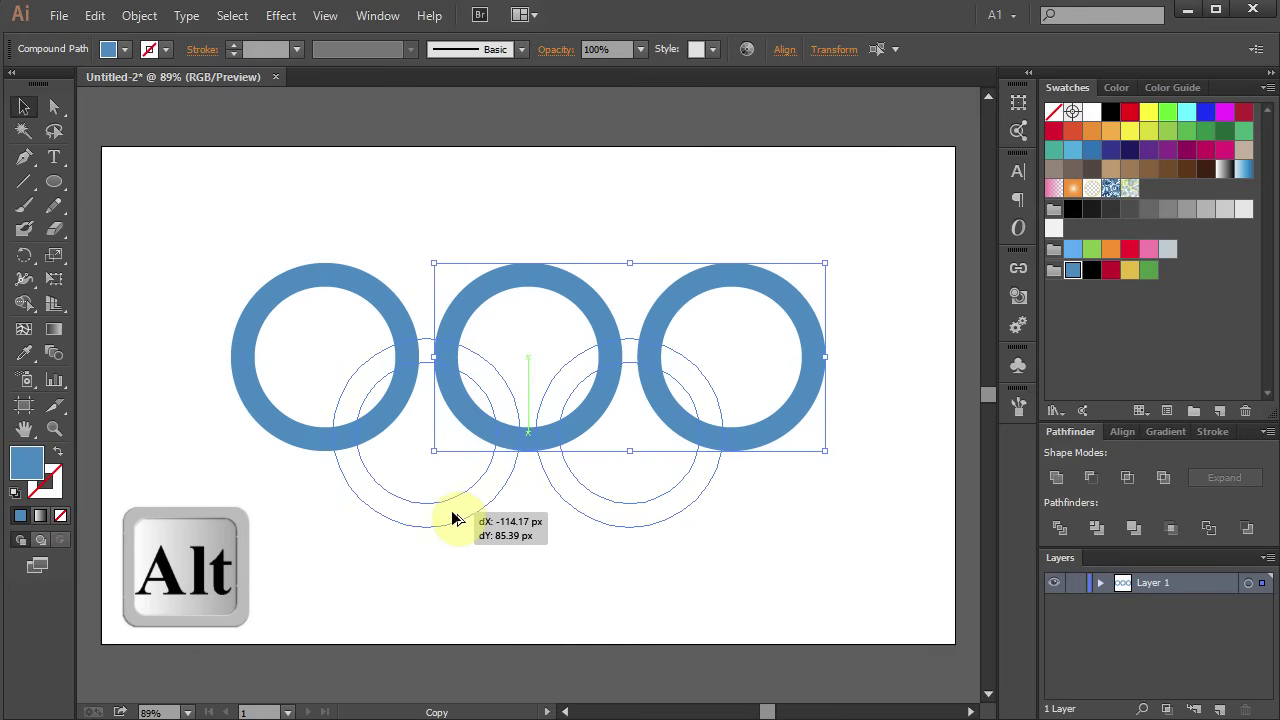
left_click_drag(453, 518, 452, 518)
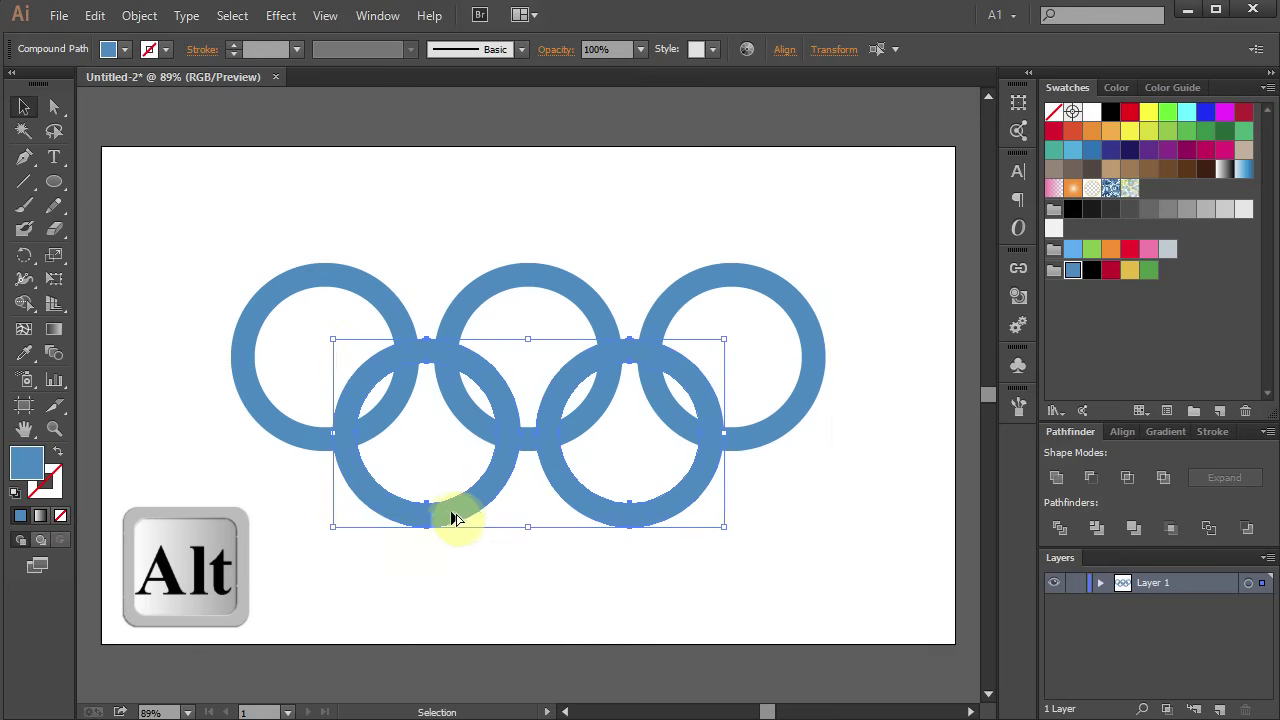
left_click(494, 568)
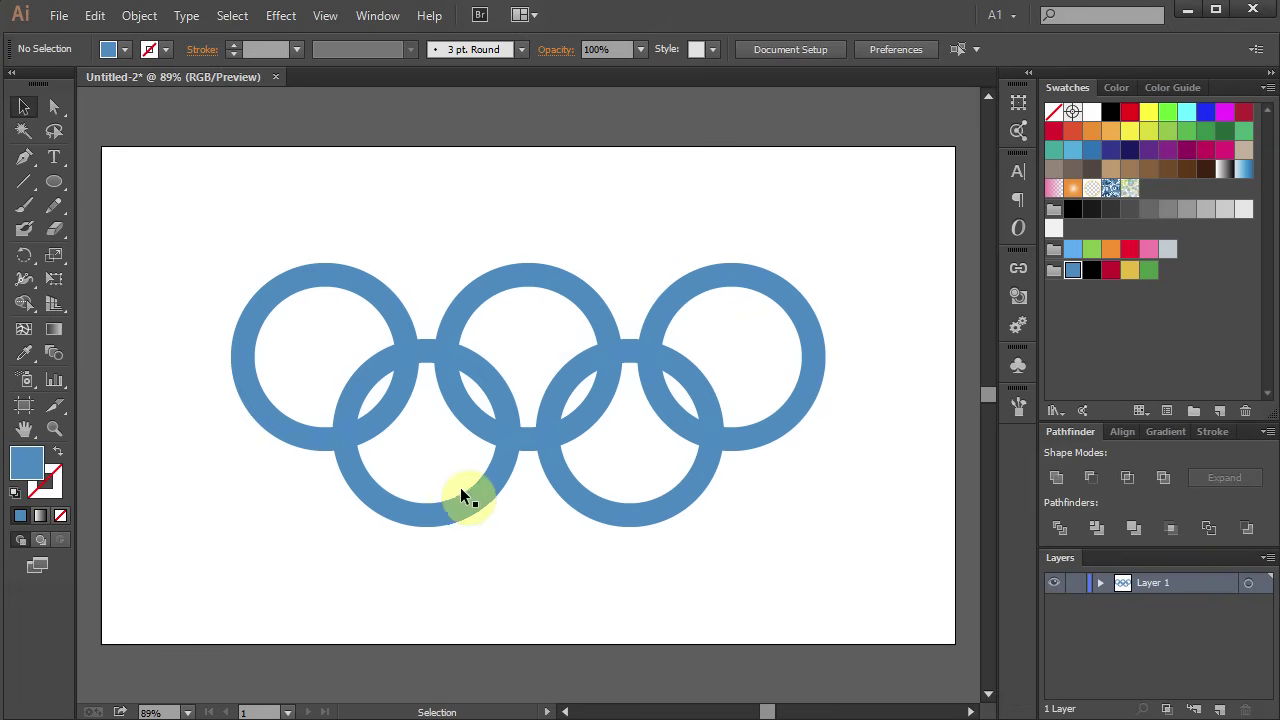
- Fill the top middle and right rings black and red, the lower rings yellow and green
left_click(295, 287)
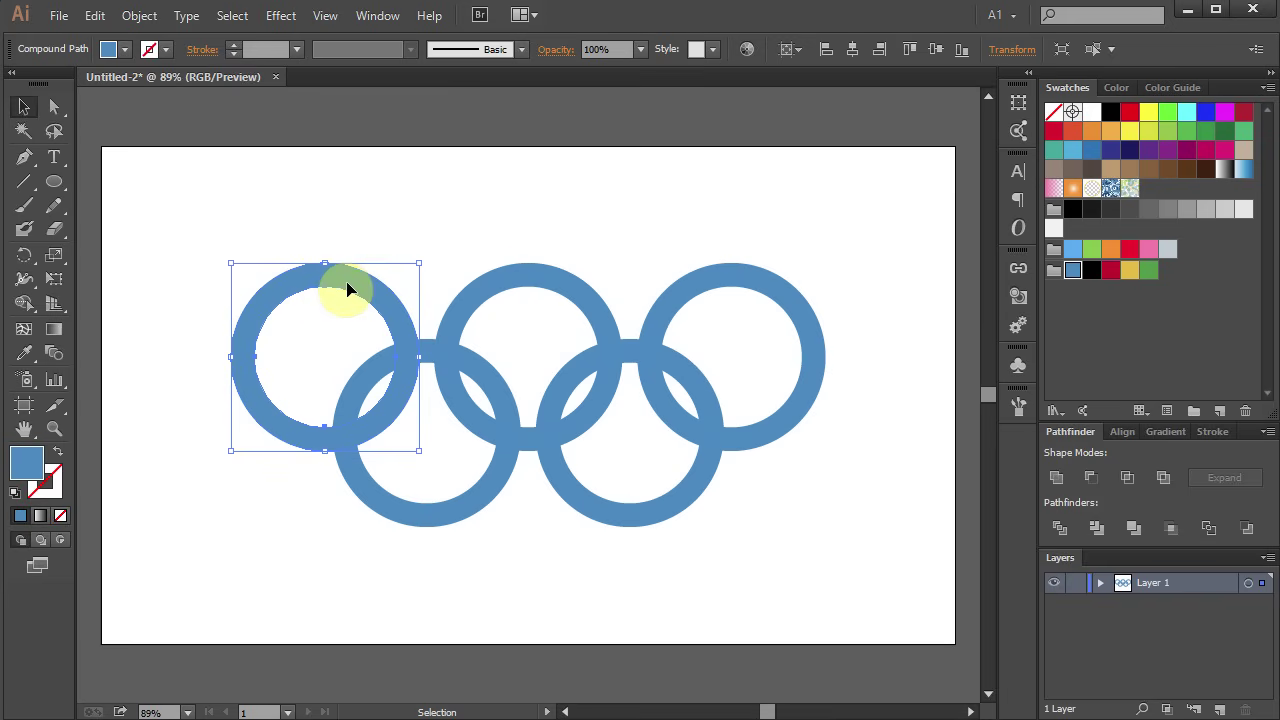
left_click(537, 277)
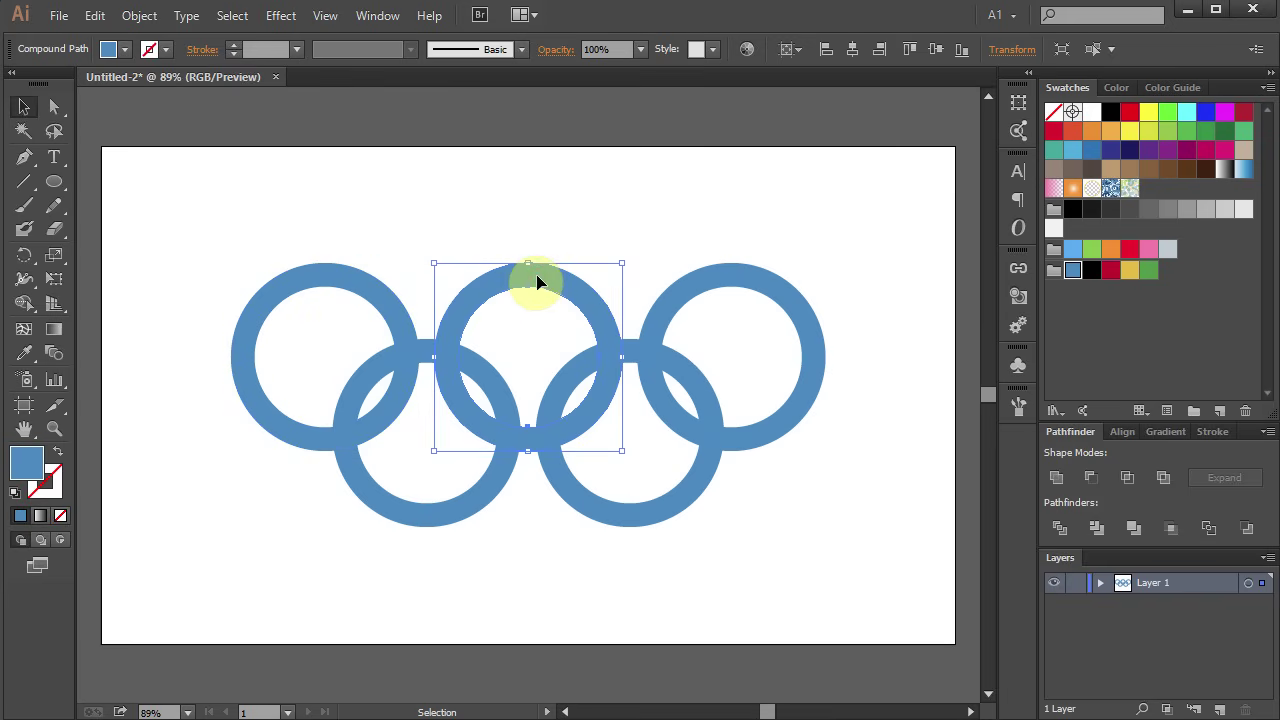
left_click(1093, 271)
left_click(742, 284)
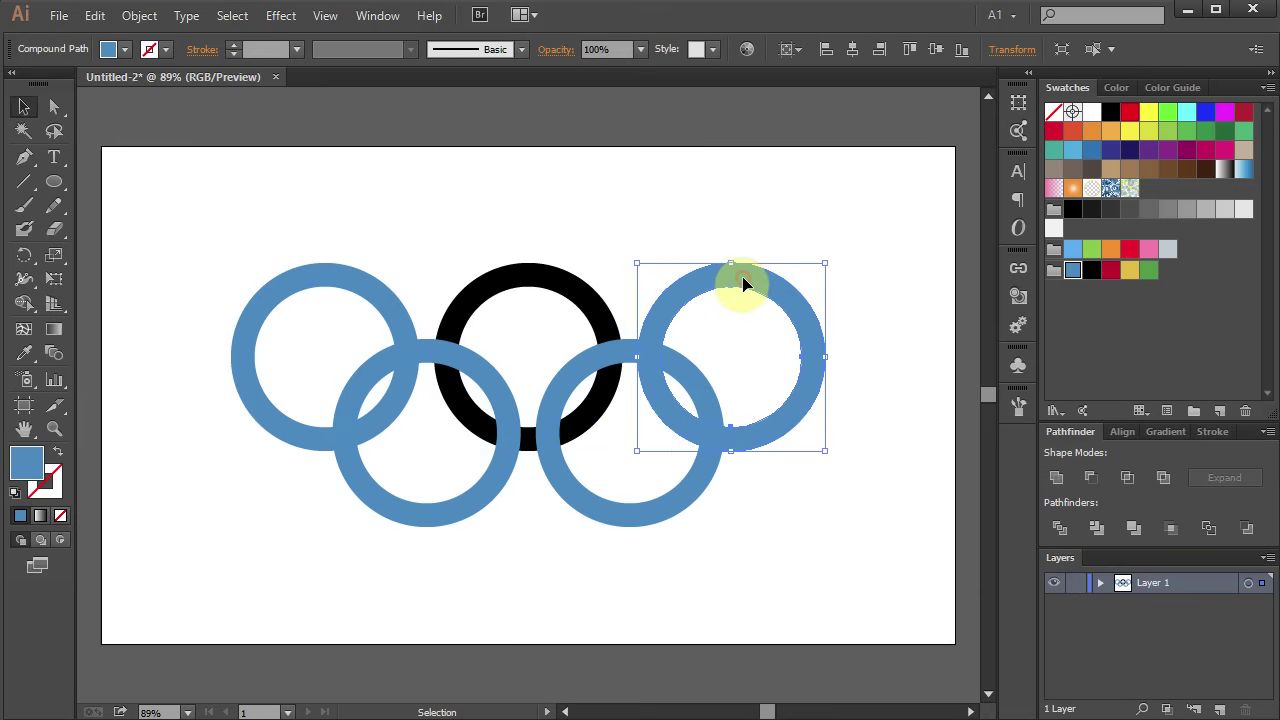
left_click(1111, 272)
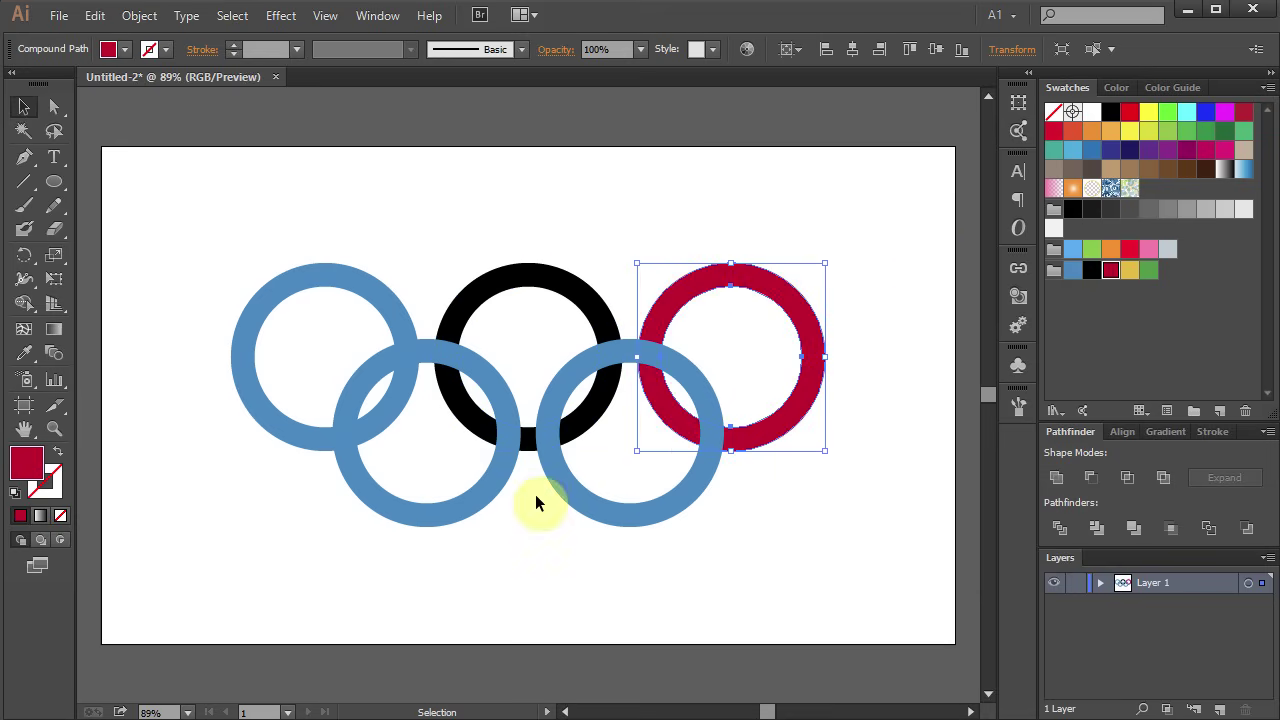
left_click(450, 513)
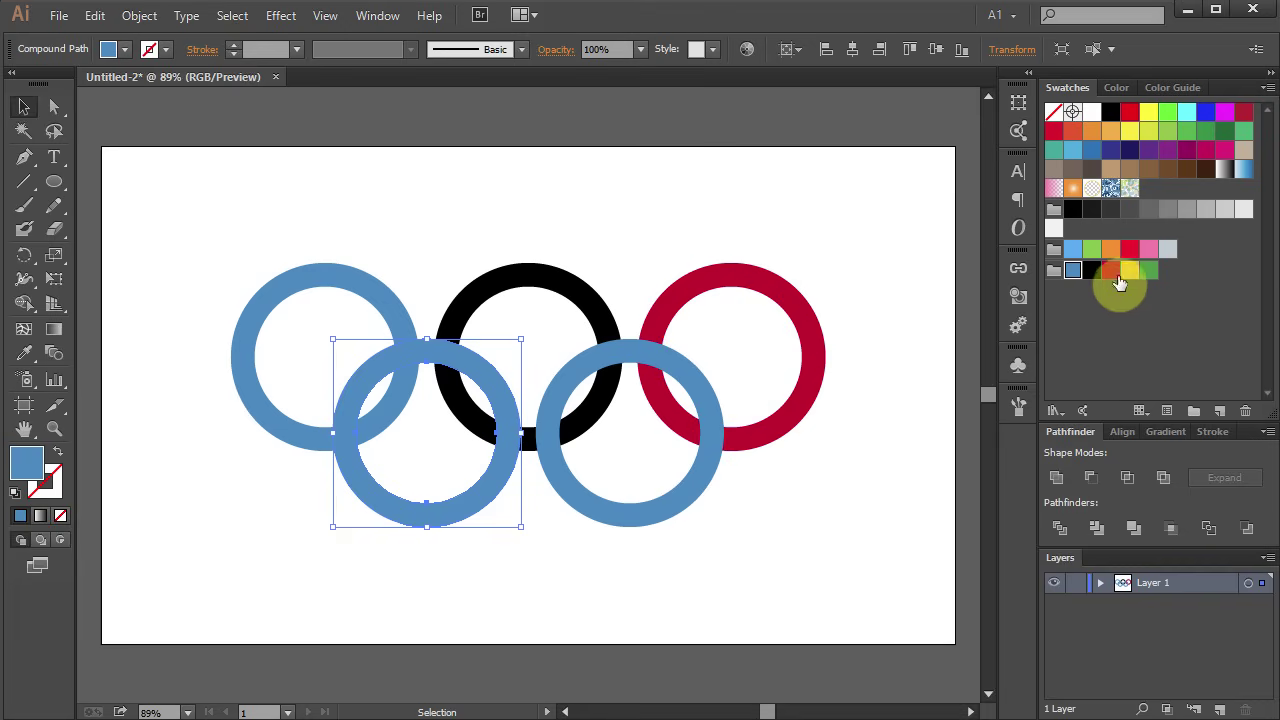
left_click(1129, 270)
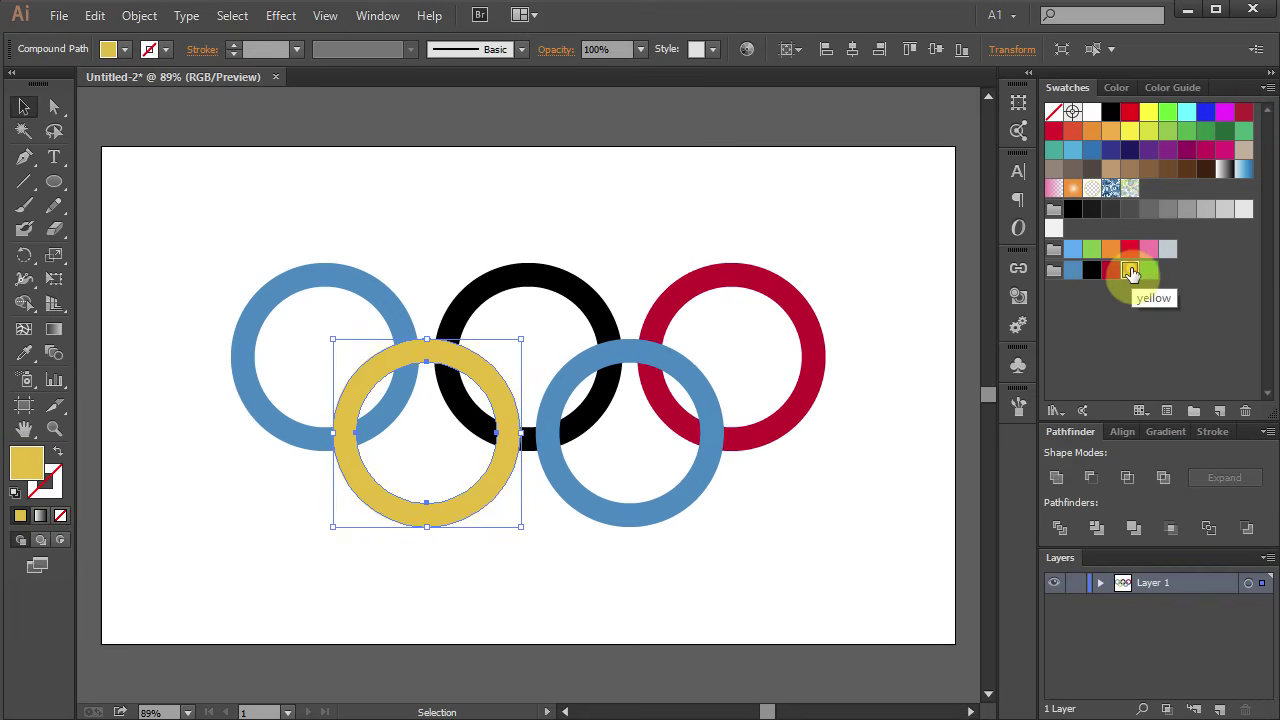
left_click(653, 513)
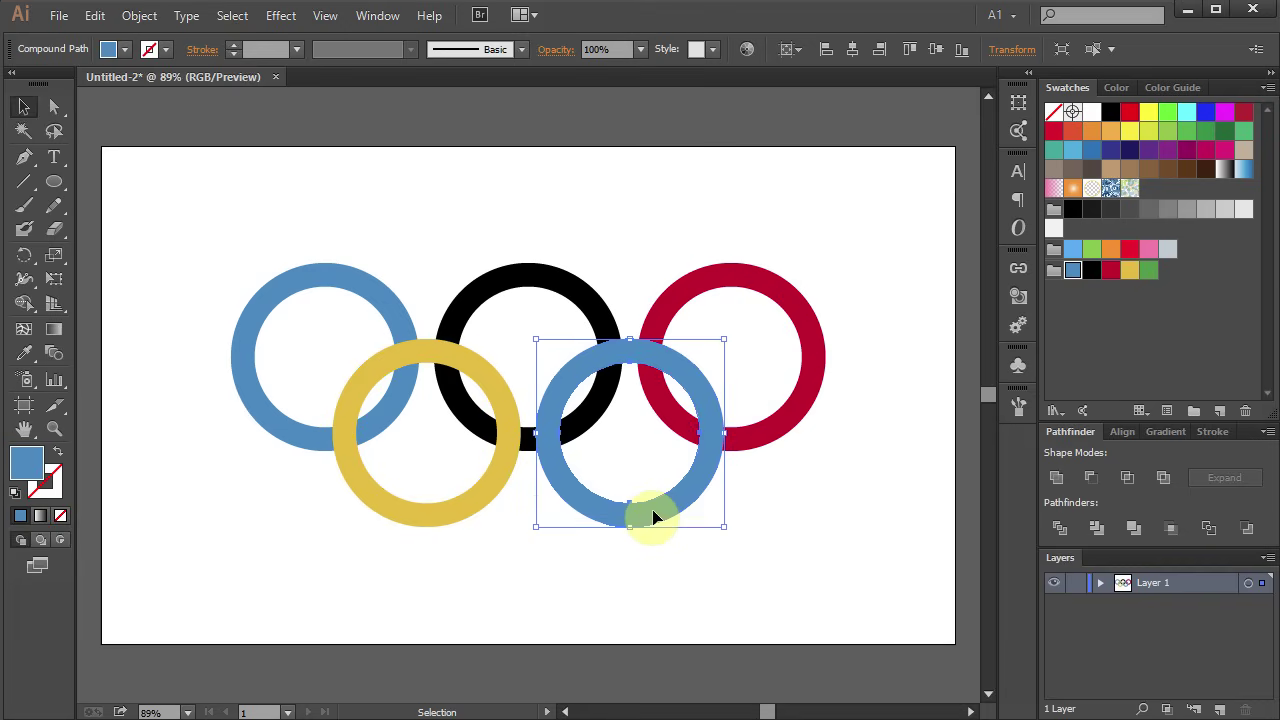
left_click(1148, 270)
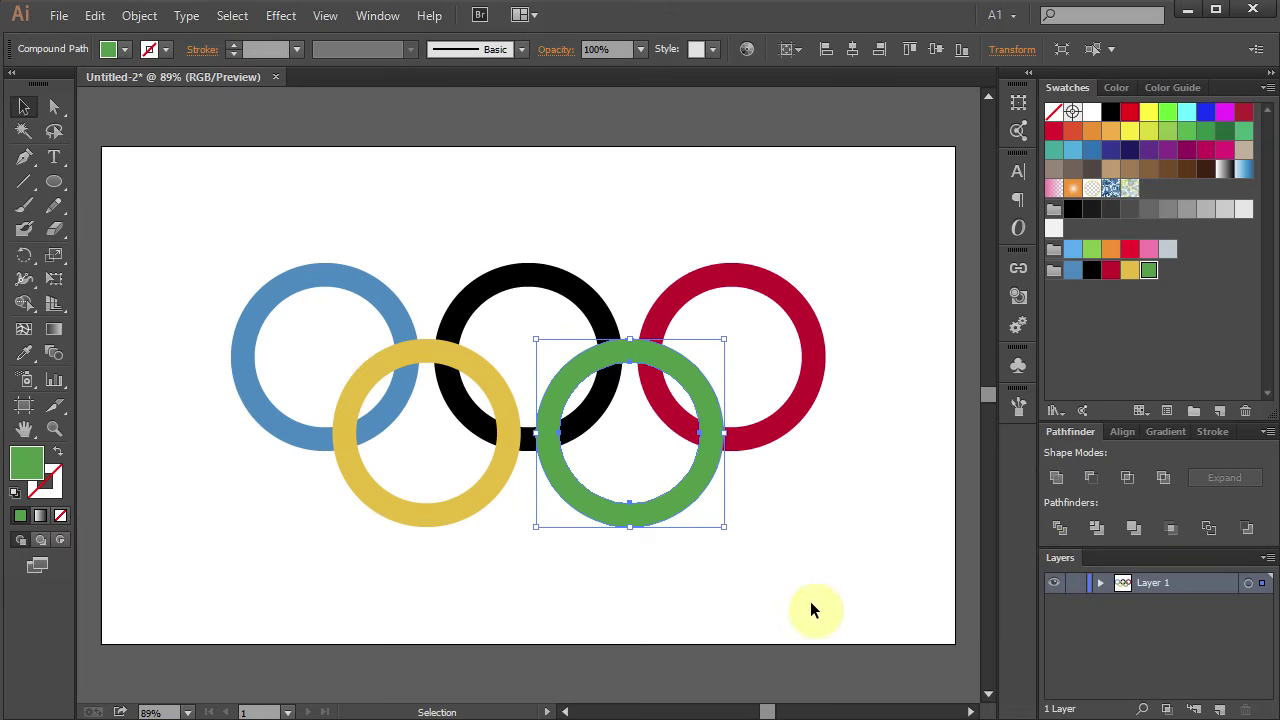
left_click(780, 612)
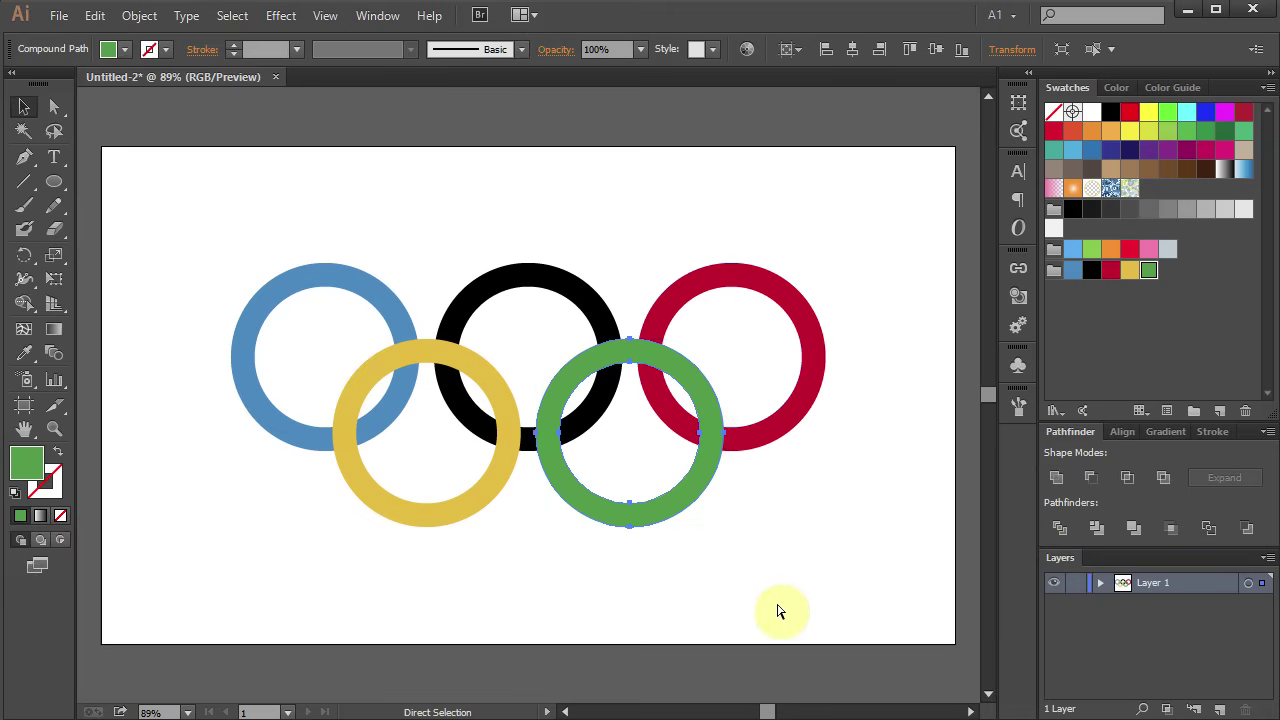
key("ctrl+a")
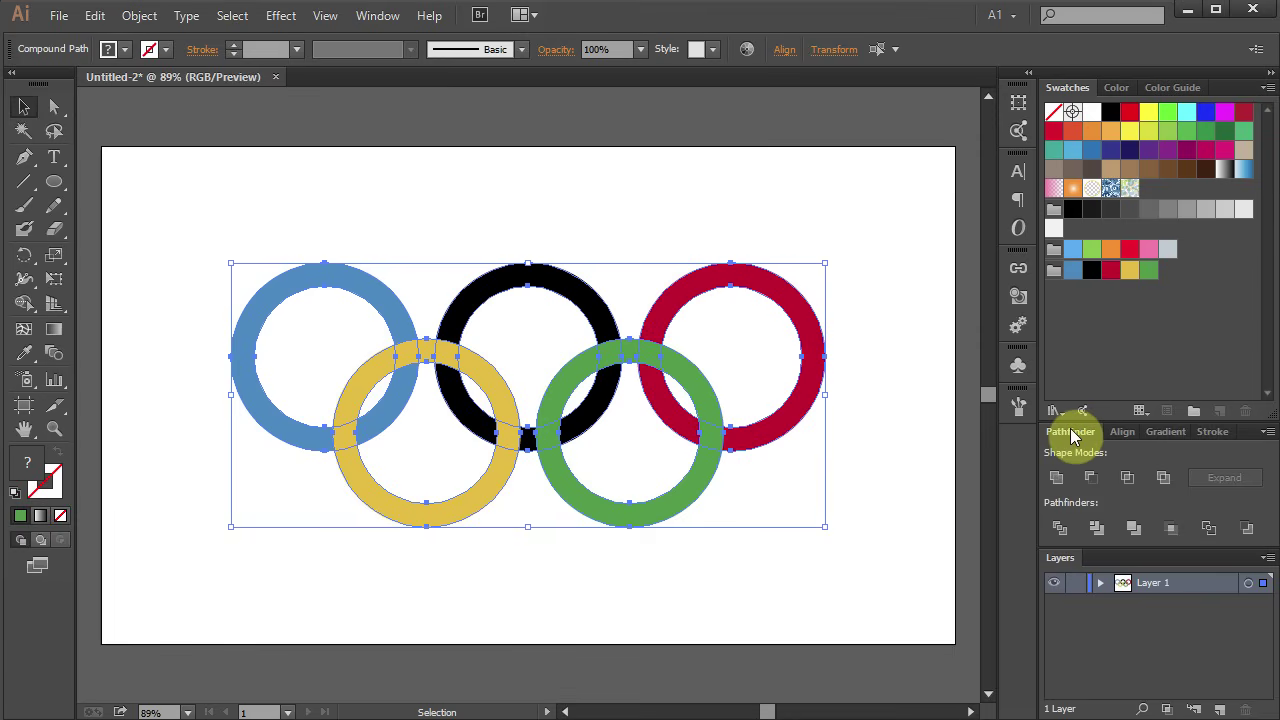
- Apply Pathfinder Divide to all five rings, splitting them at every overlap
left_click(1059, 530)
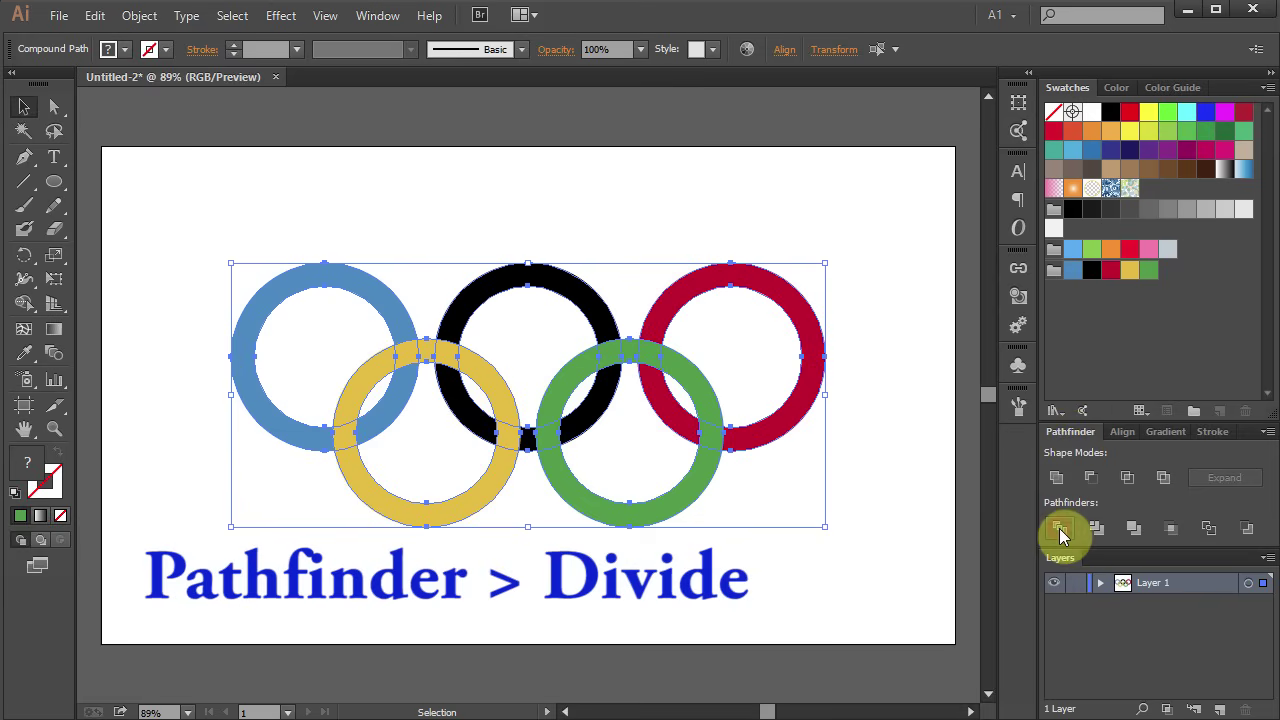
left_click(900, 557)
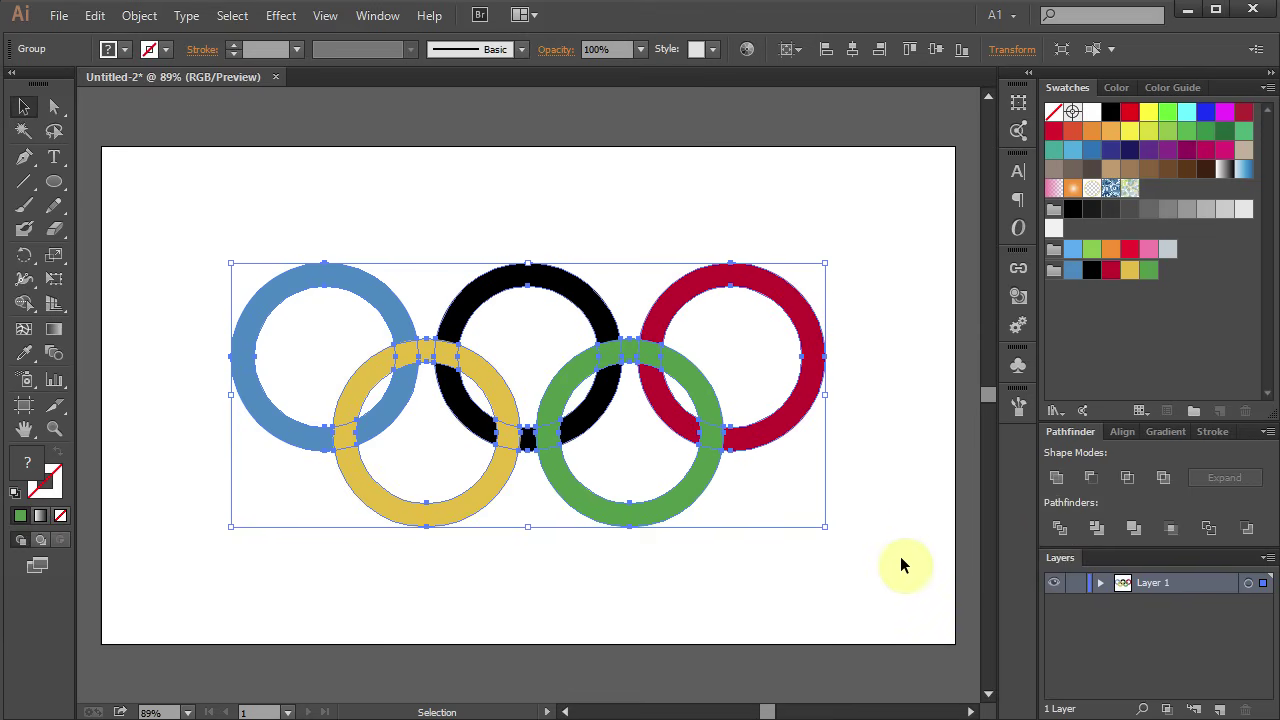
key("a")
left_click(864, 563)
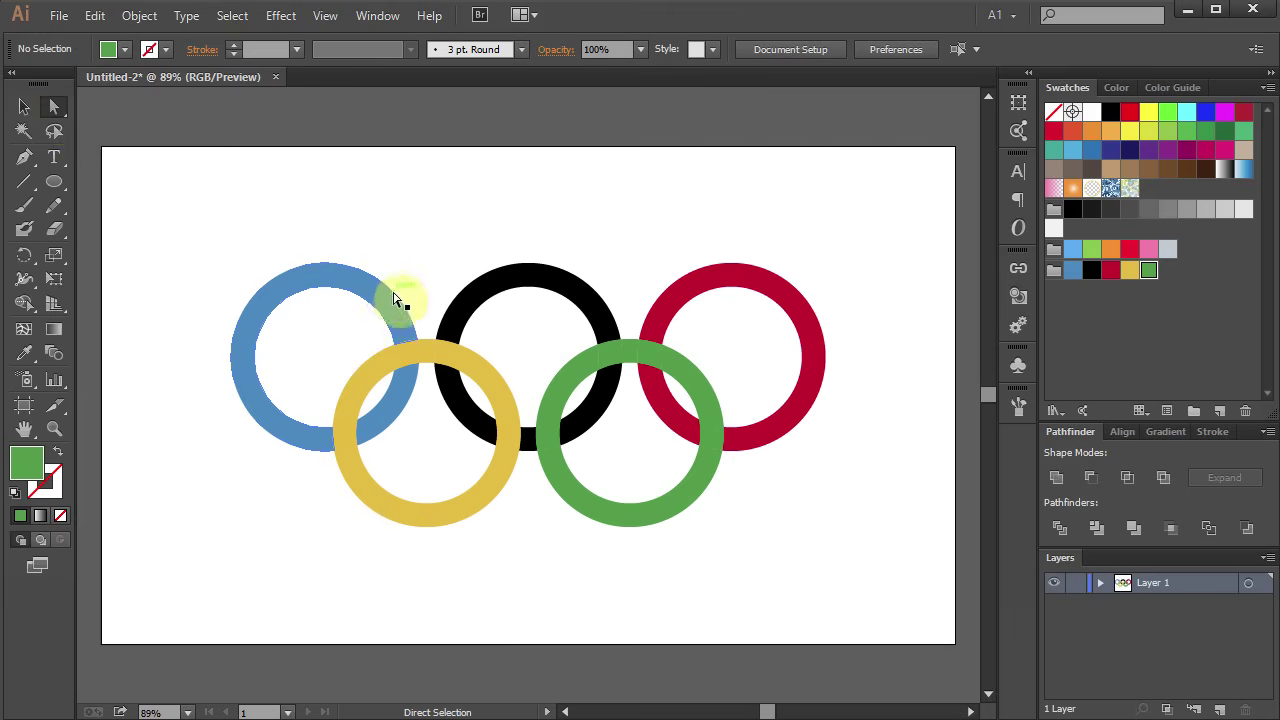
- Recolour overlap pieces: yellow/blue to blue, yellow/black and black/green to black, green/red to red
left_click(410, 356)
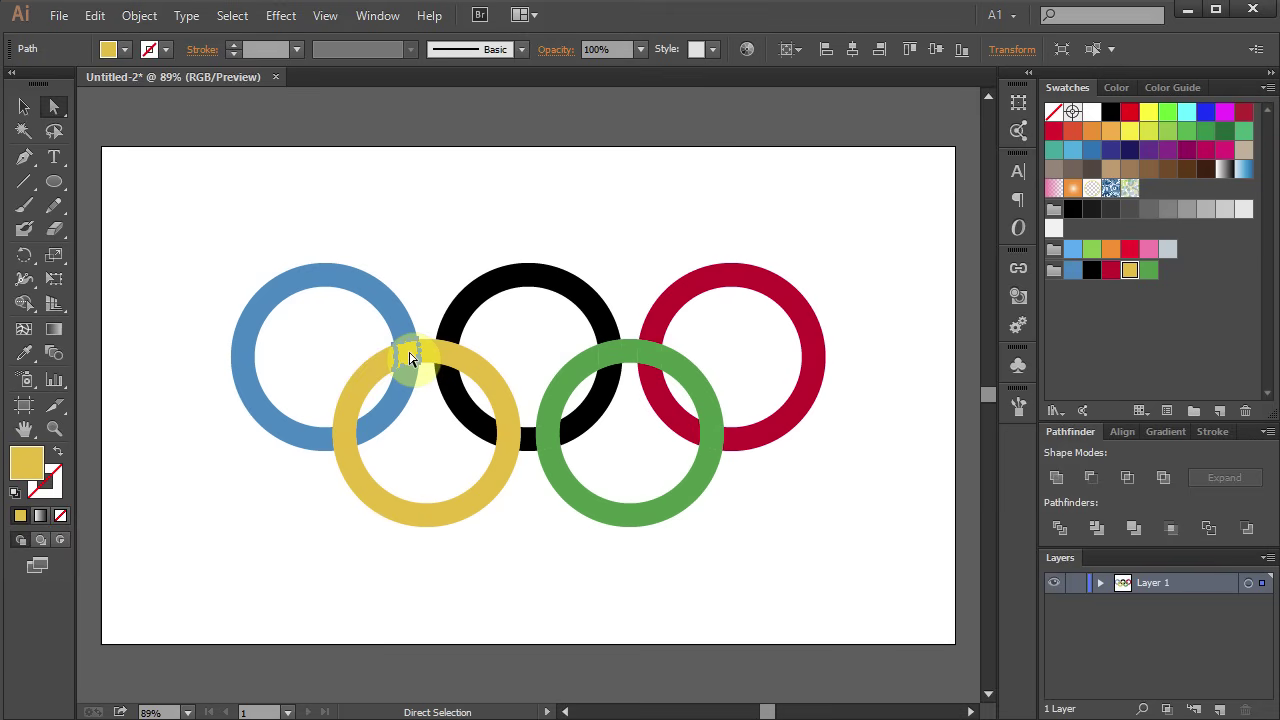
left_click(1073, 271)
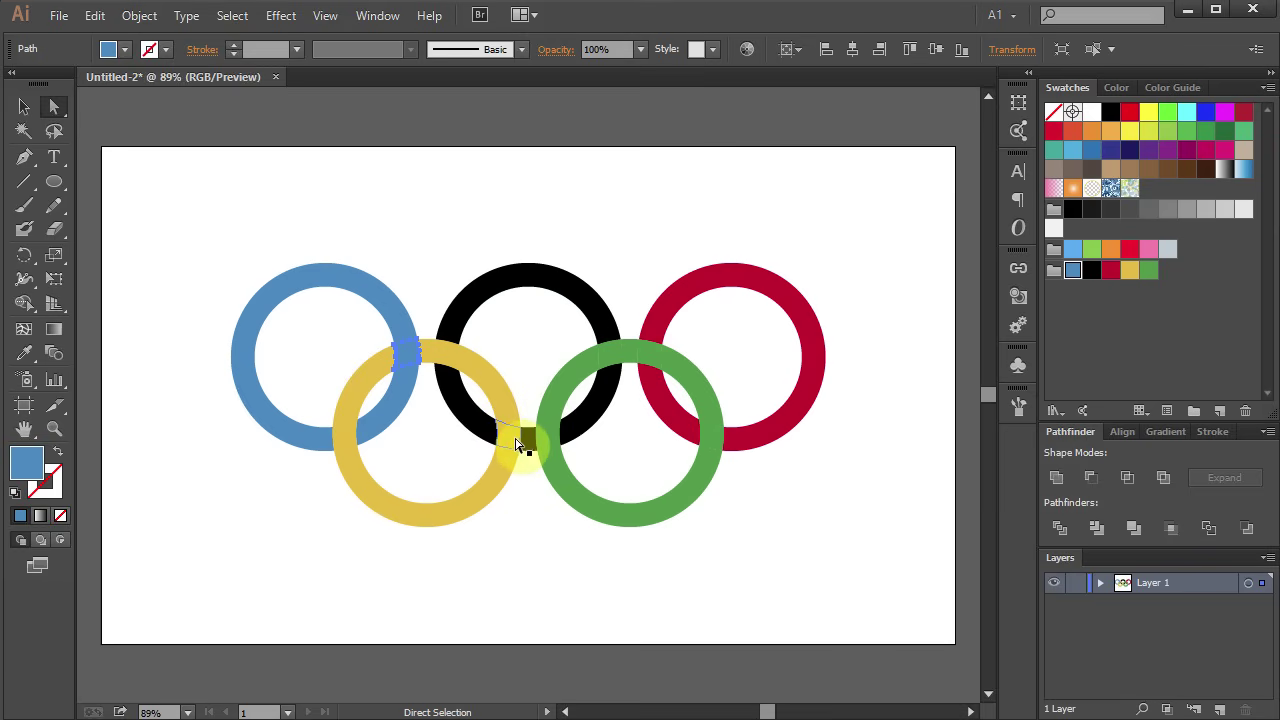
left_click(514, 437)
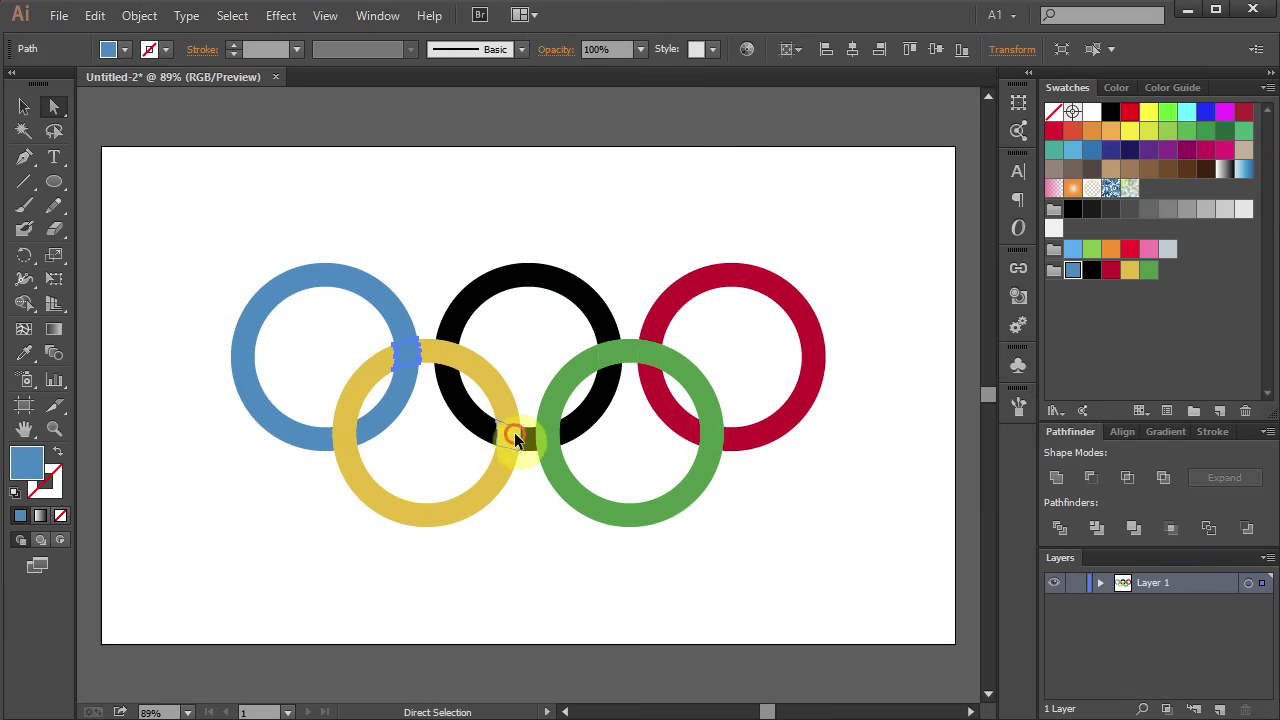
left_click(1092, 276)
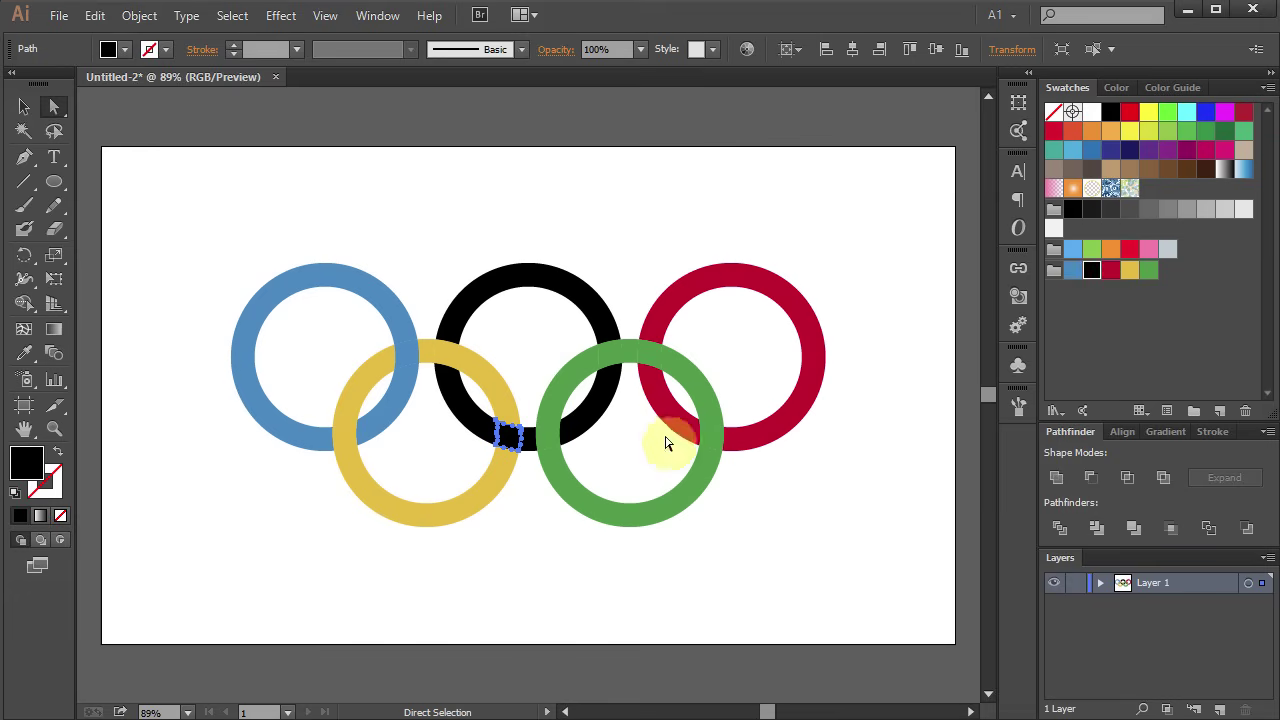
left_click(612, 355)
left_click(612, 355)
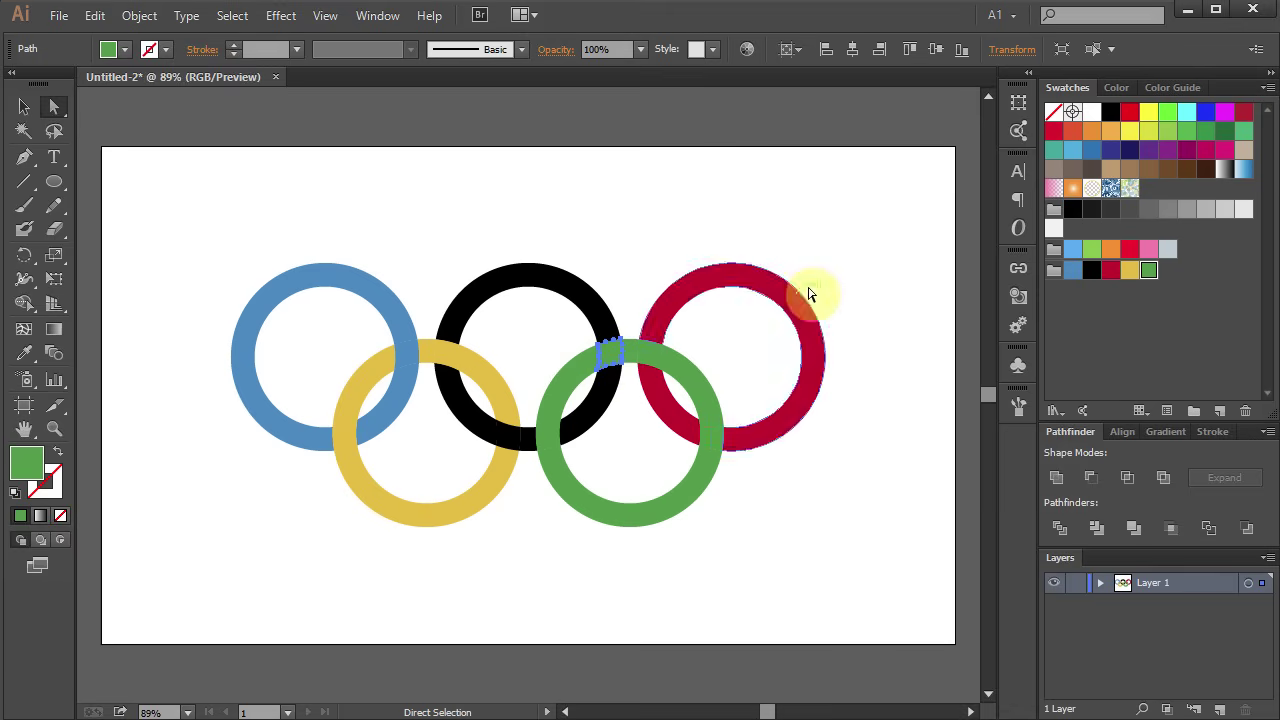
left_click(1094, 271)
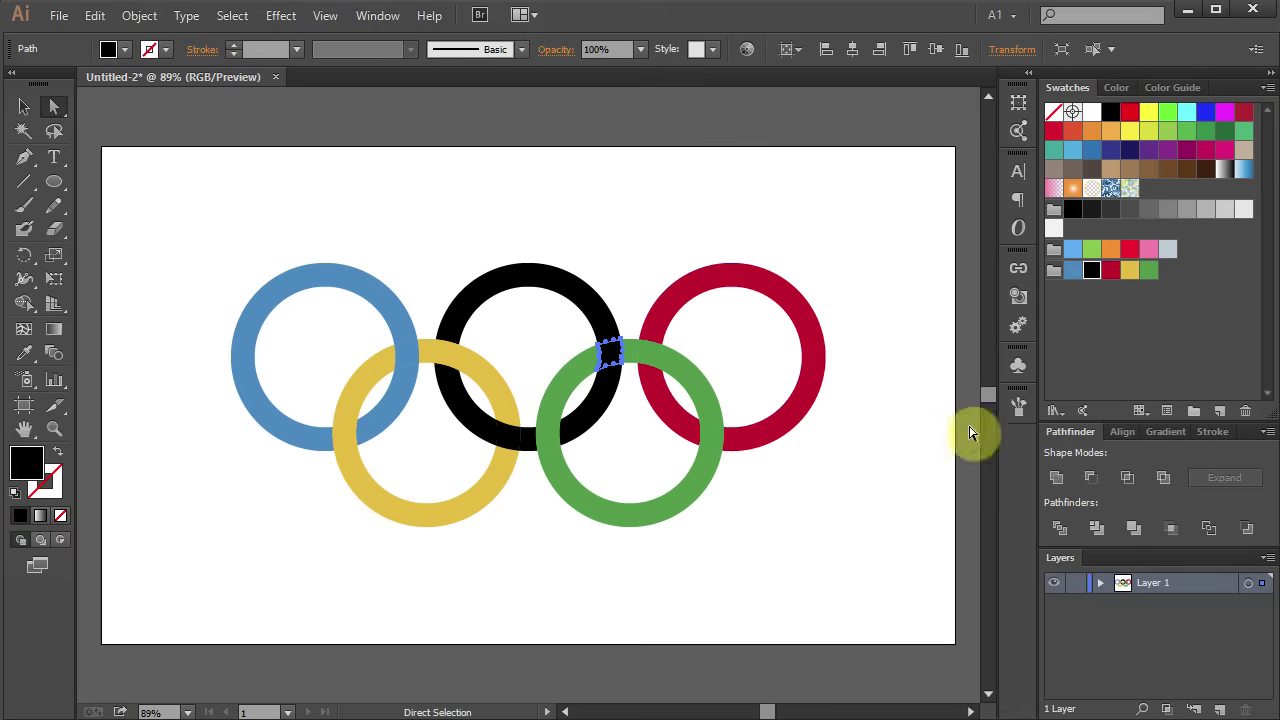
left_click(716, 439)
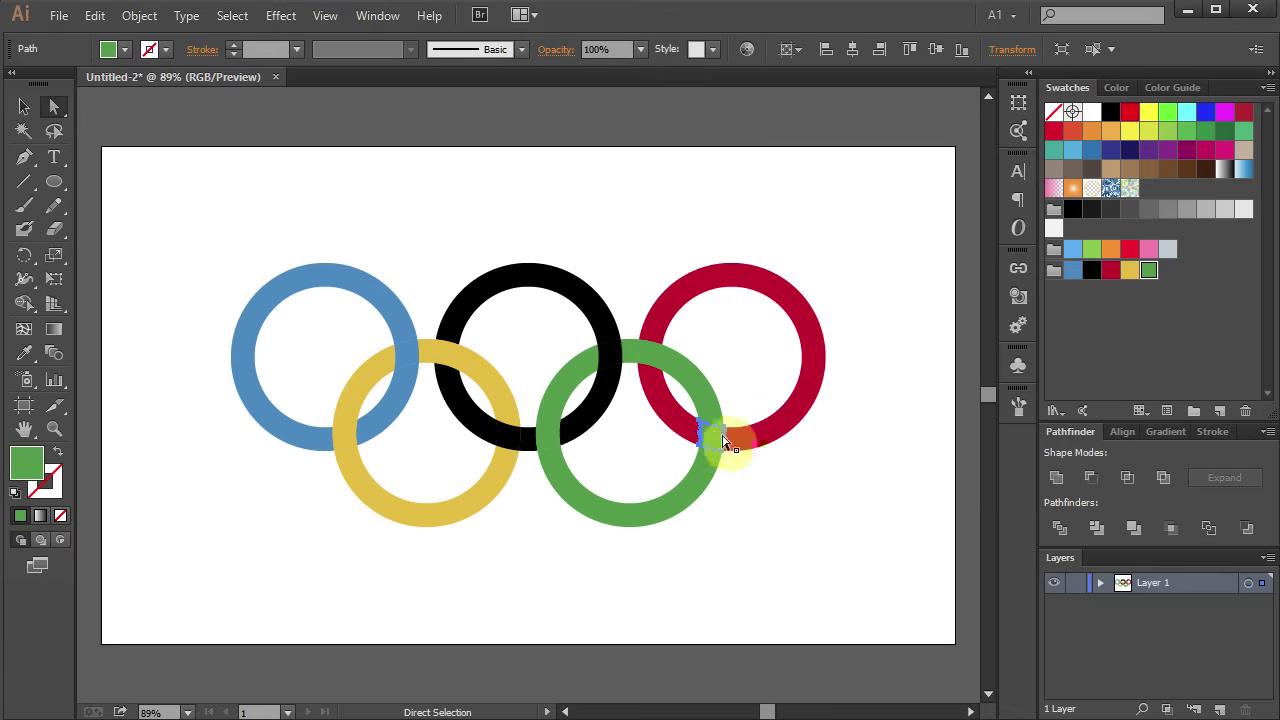
left_click(1110, 272)
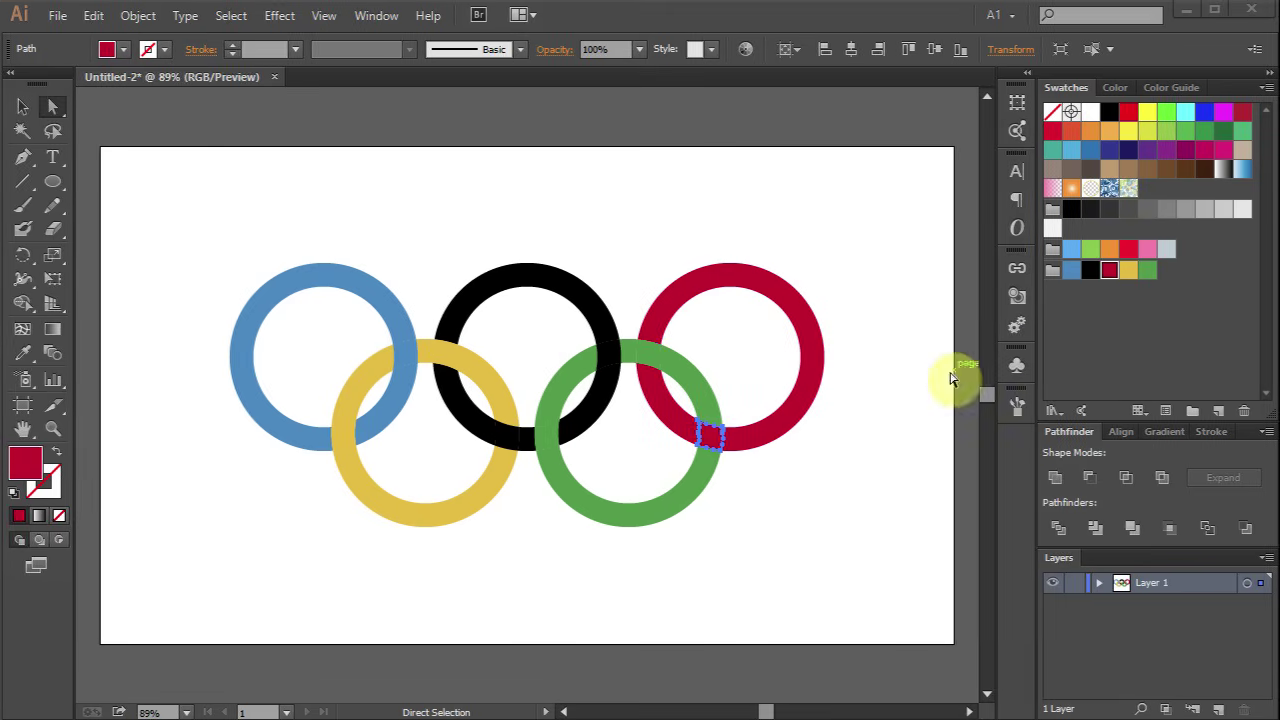
- Select all the ring pieces and apply Pathfinder Merge so each colour becomes one shape
key("ctrl+a")
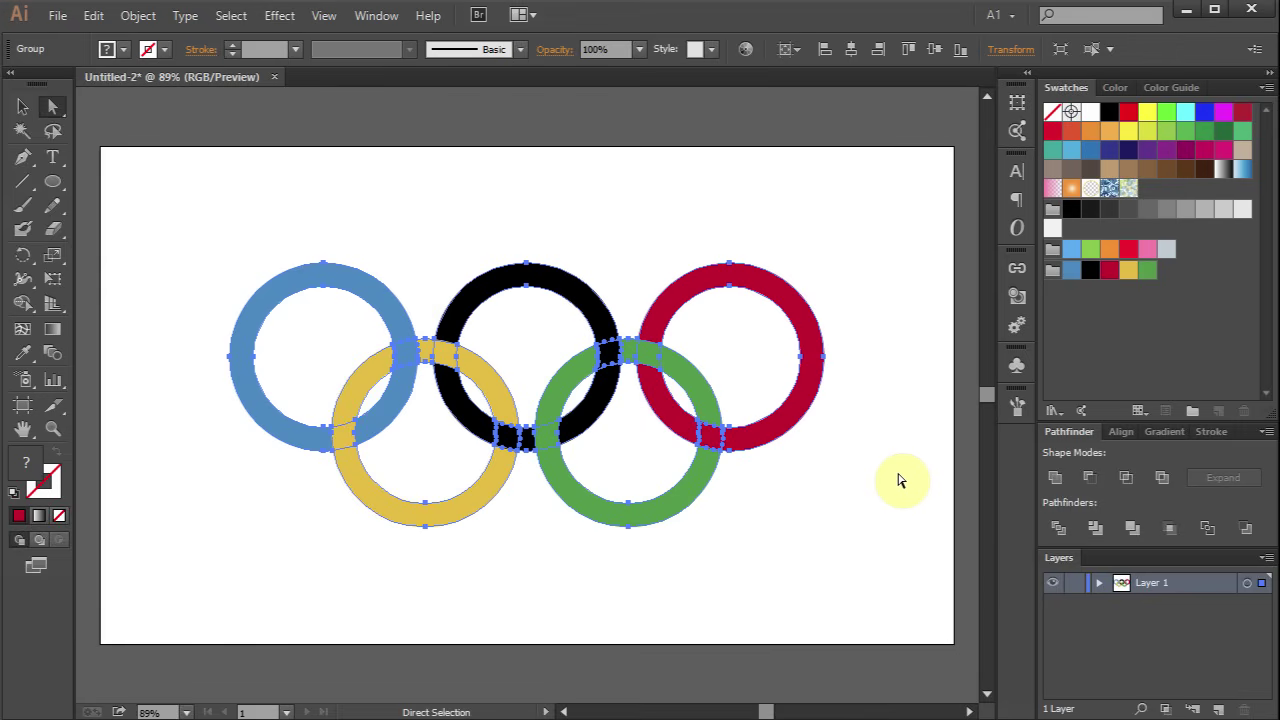
left_click(1134, 529)
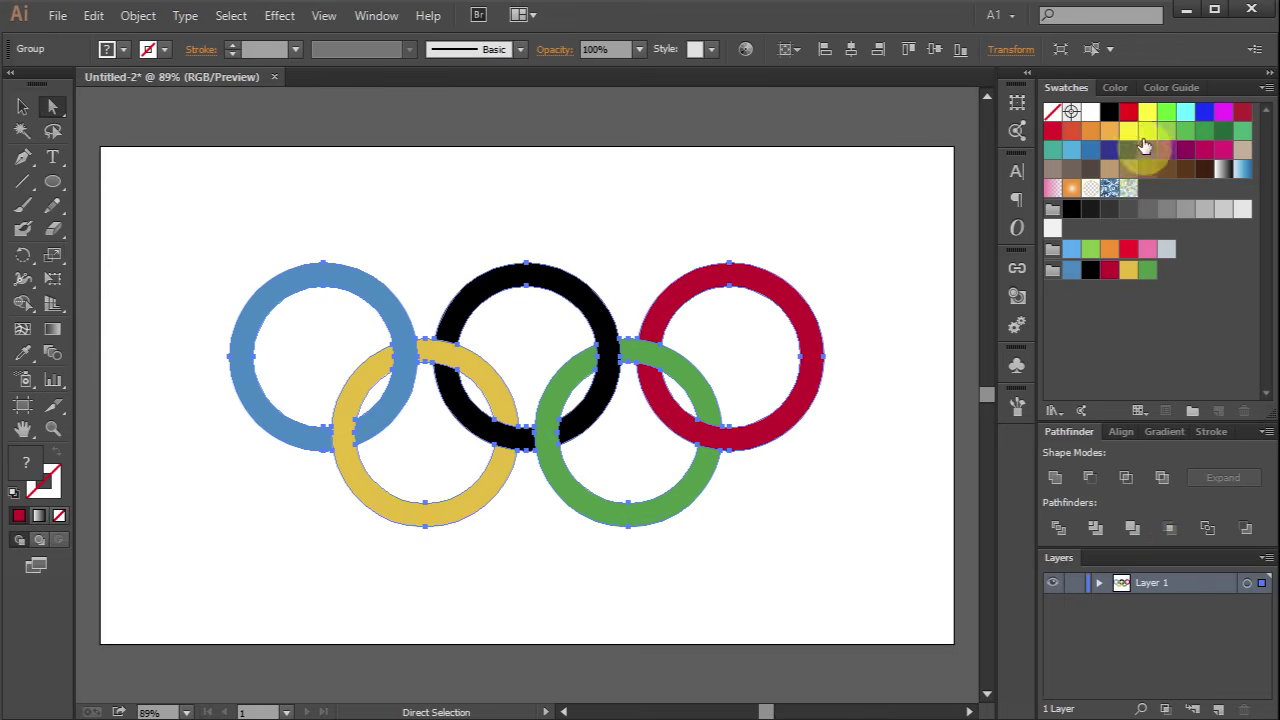
left_click(1119, 87)
- Give the merged rings a white 1 pt stroke and bring up the stroke weight choices
left_click(1064, 144)
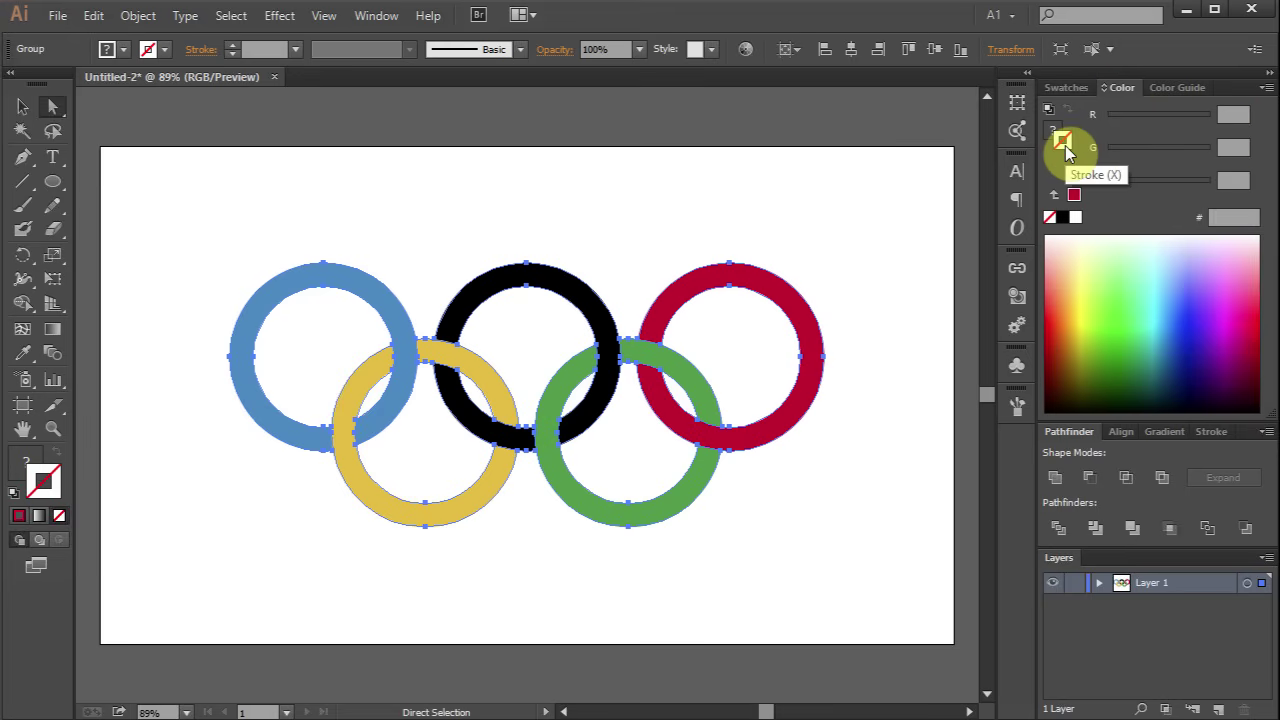
left_click(1076, 218)
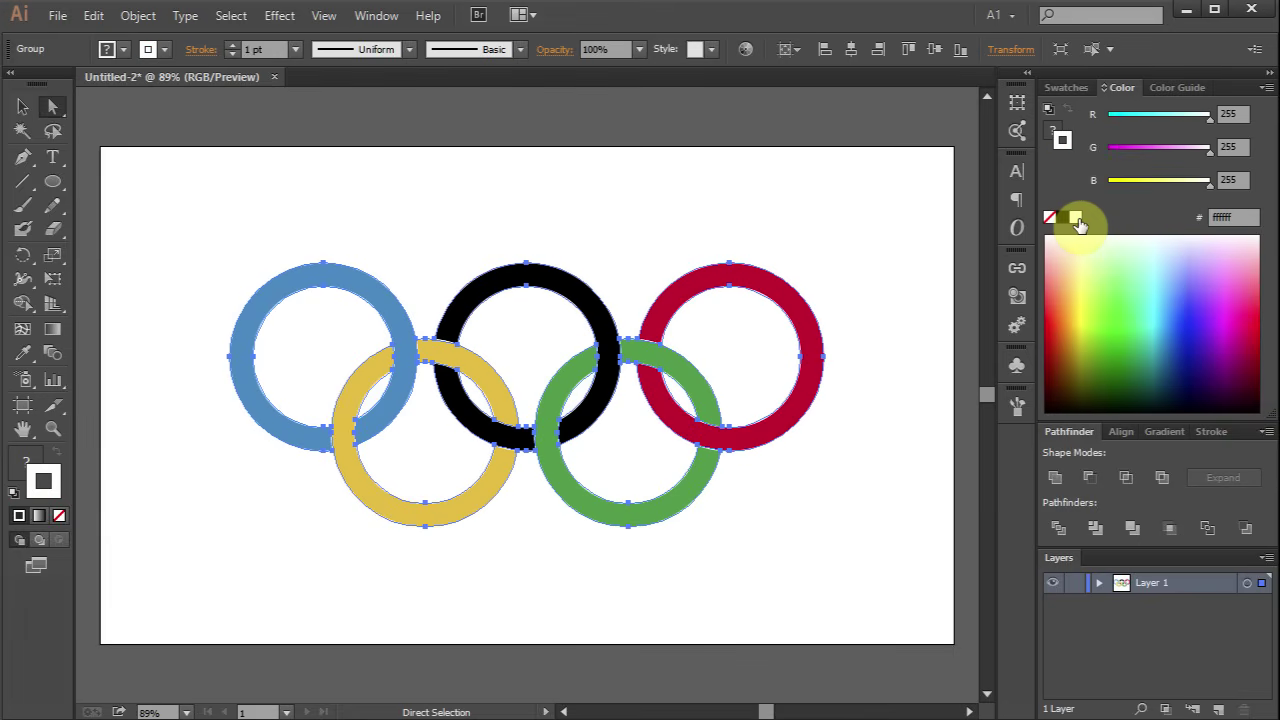
left_click(1212, 432)
left_click(1182, 399)
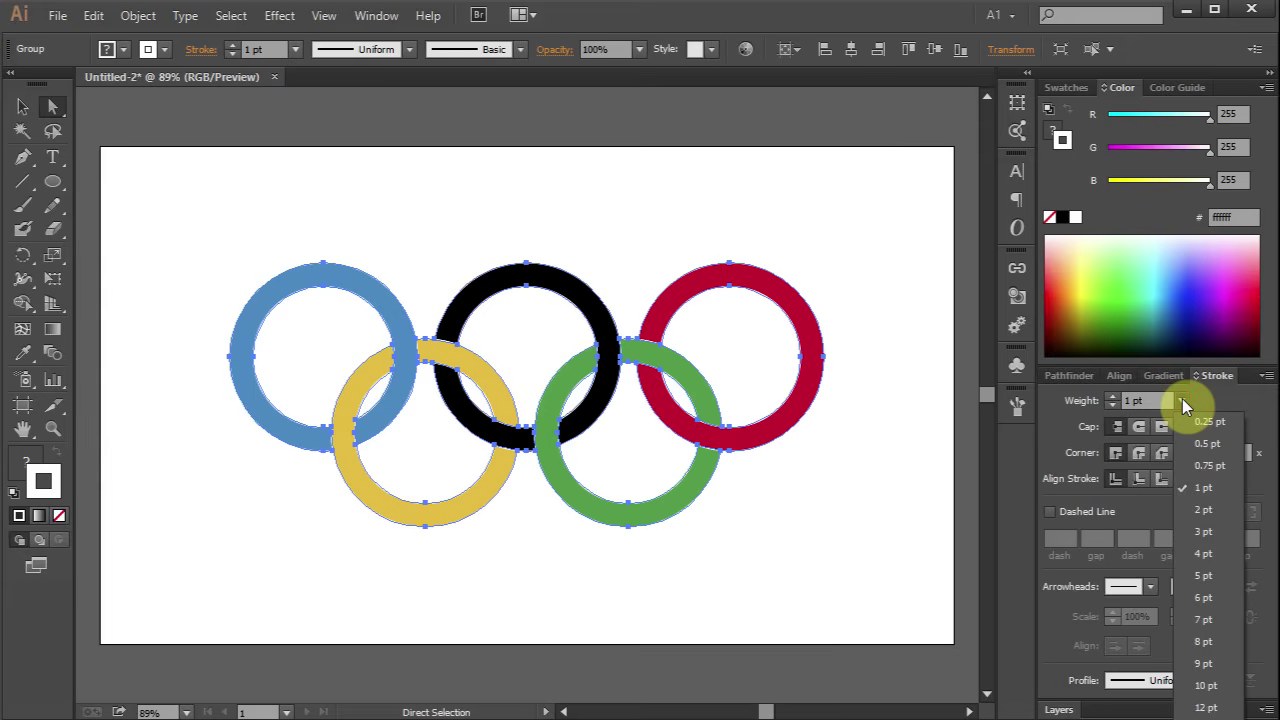